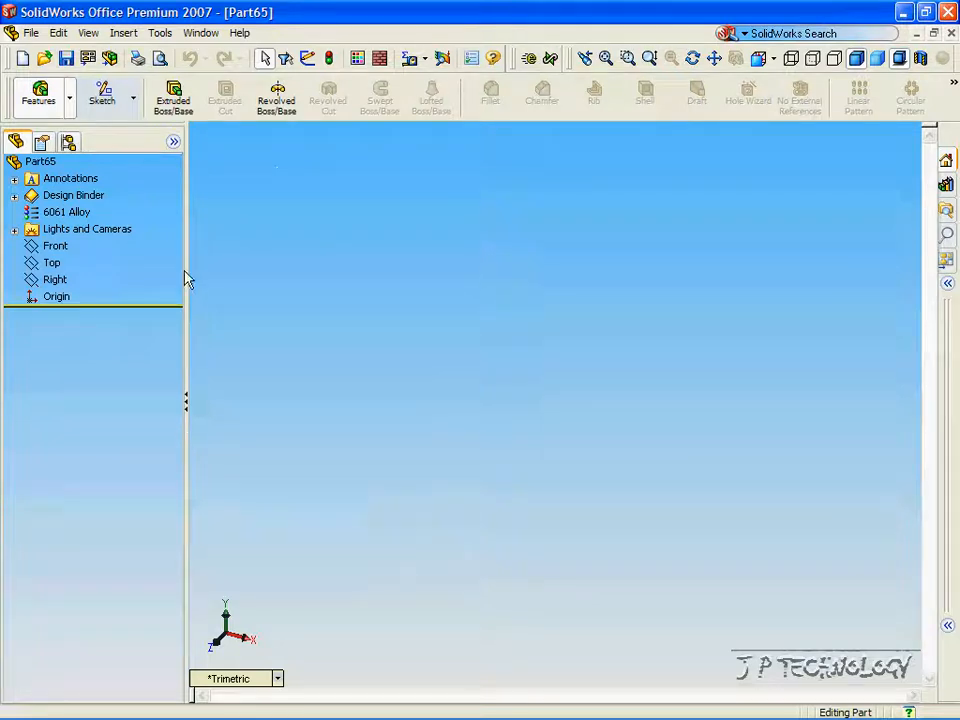
# Sketch a circle centred on the origin of the Top plane and set its radius to 10 mm.
pyautogui.click(104, 100)
pyautogui.click(437, 104)
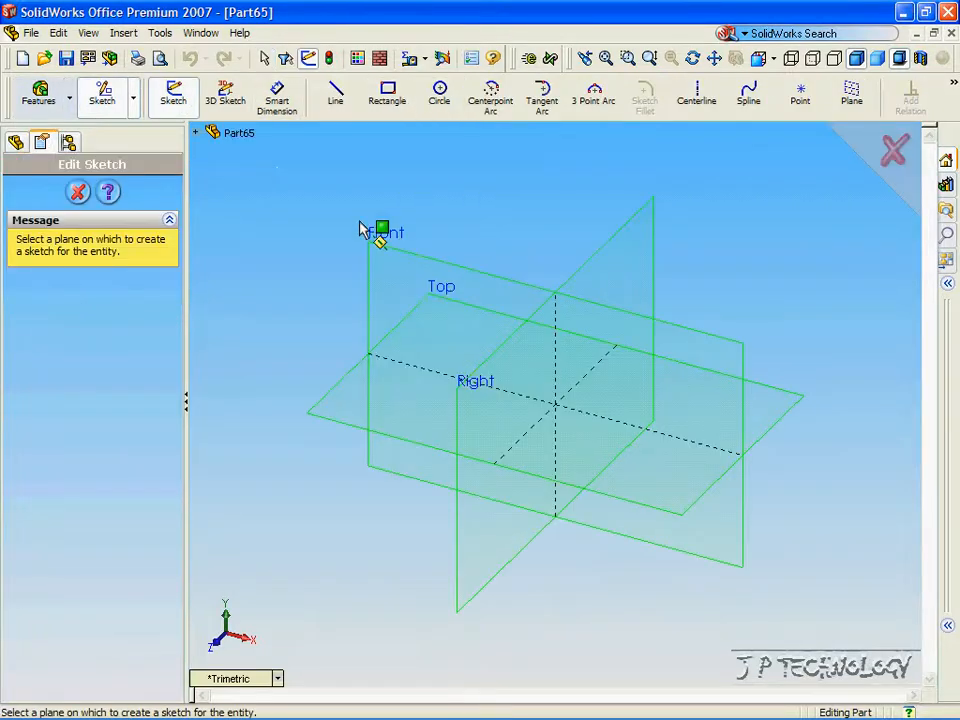
pyautogui.click(437, 306)
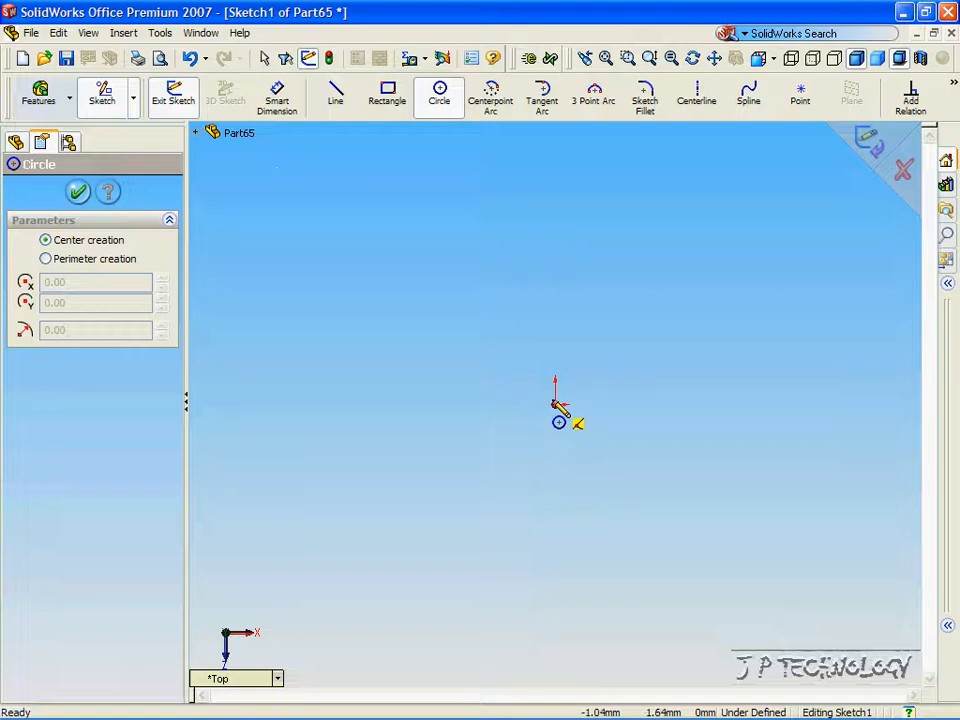
pyautogui.moveTo(556, 405); pyautogui.dragTo(692, 405)
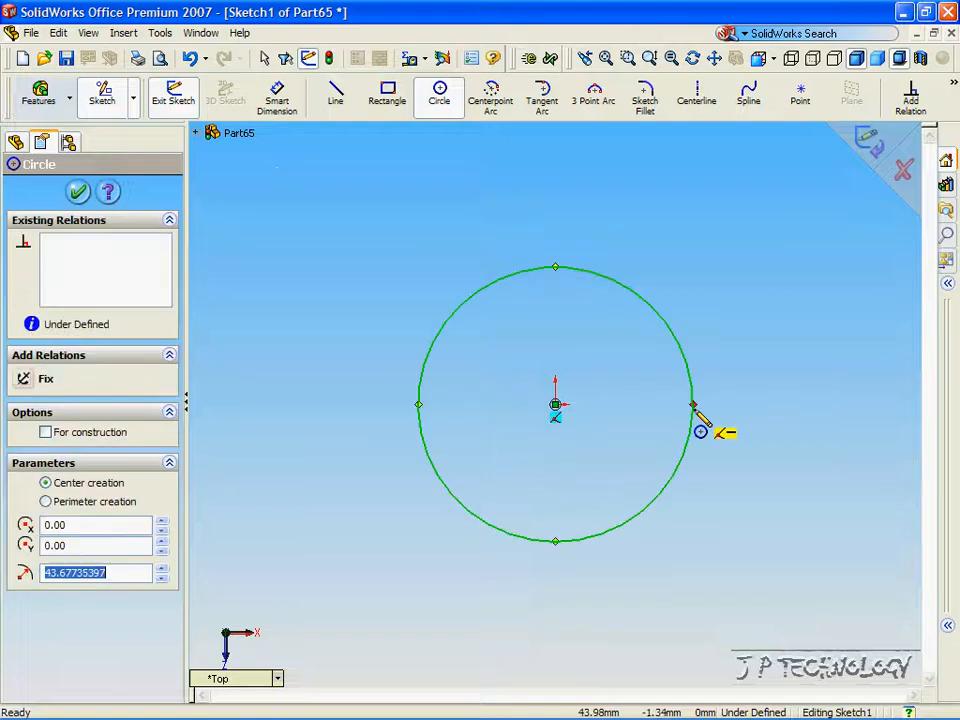
pyautogui.write('10')
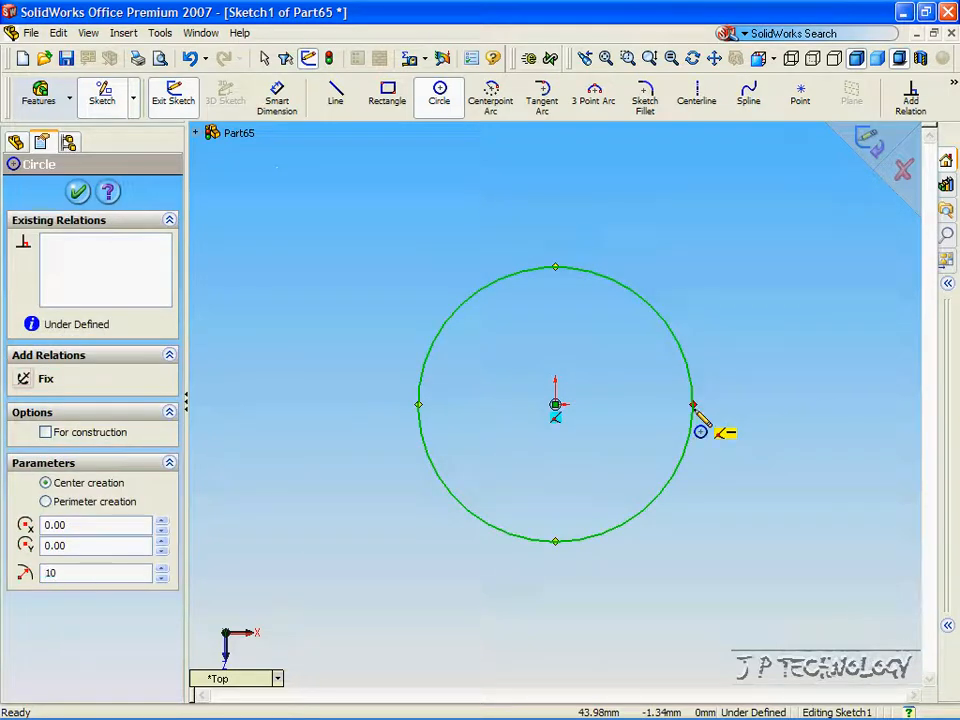
pyautogui.press('Return')
pyautogui.click(78, 191)
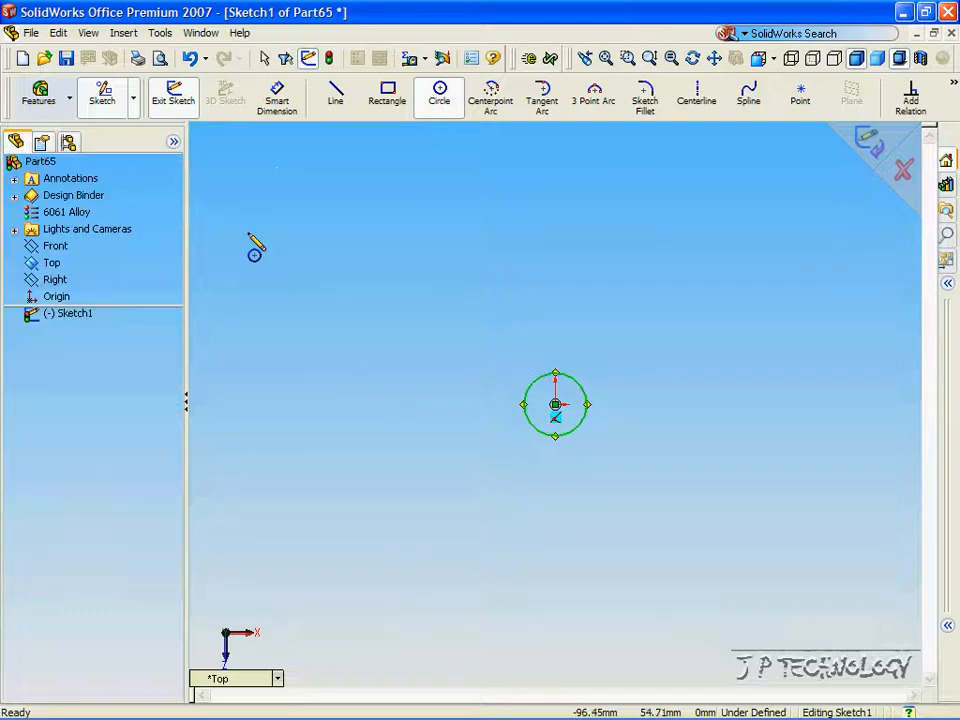
# Extrude the circle as a blind boss 100 mm deep to form the bolt's shank.
pyautogui.click(36, 108)
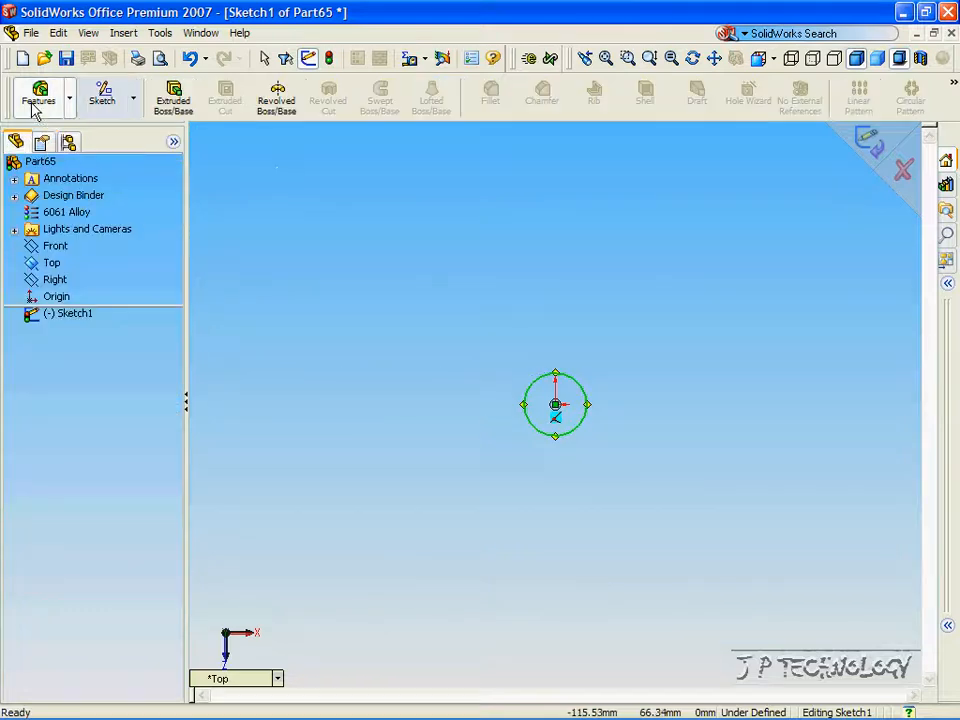
pyautogui.click(170, 100)
pyautogui.write('100')
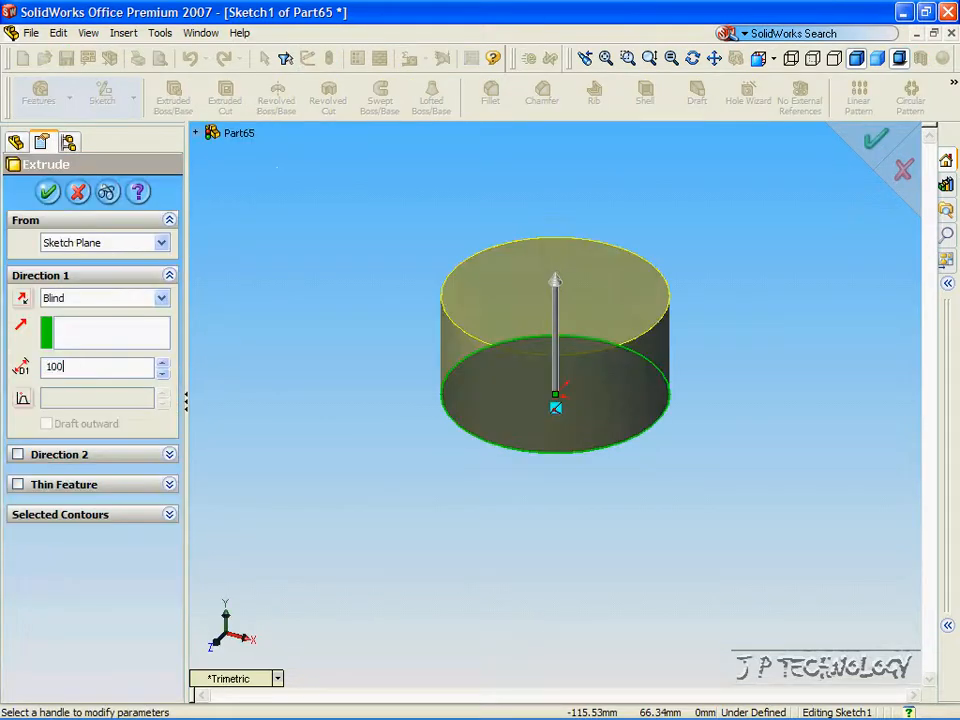
pyautogui.press('Tab')
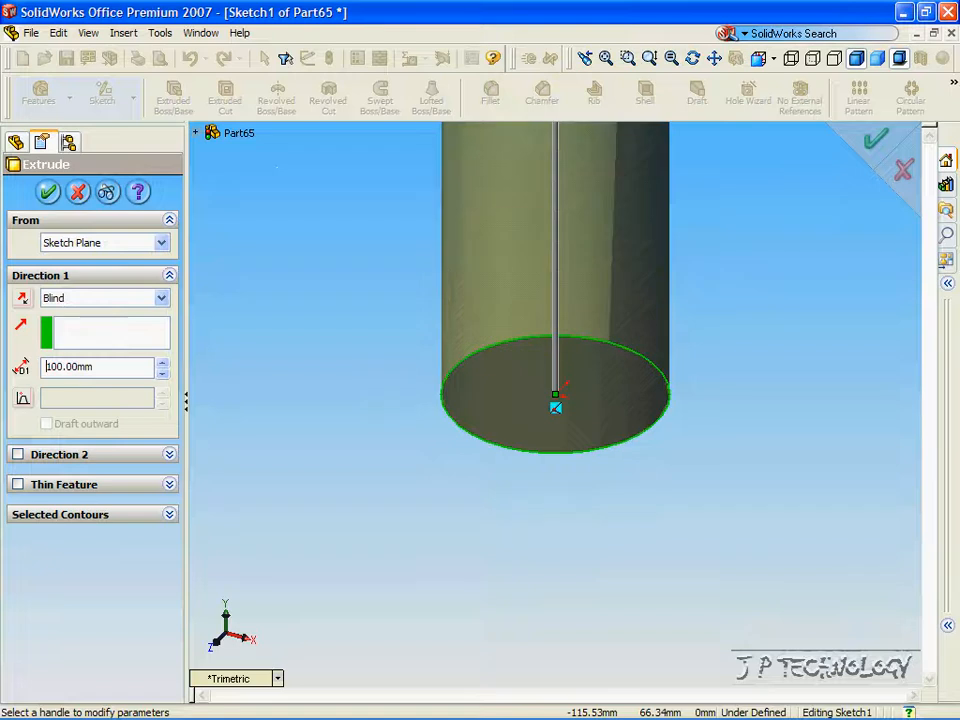
pyautogui.click(48, 193)
# Sketch a six-sided polygon around an inscribed circle about 40 mm in diameter, centred on the cylinder's top face.
pyautogui.click(253, 679)
pyautogui.click(302, 498)
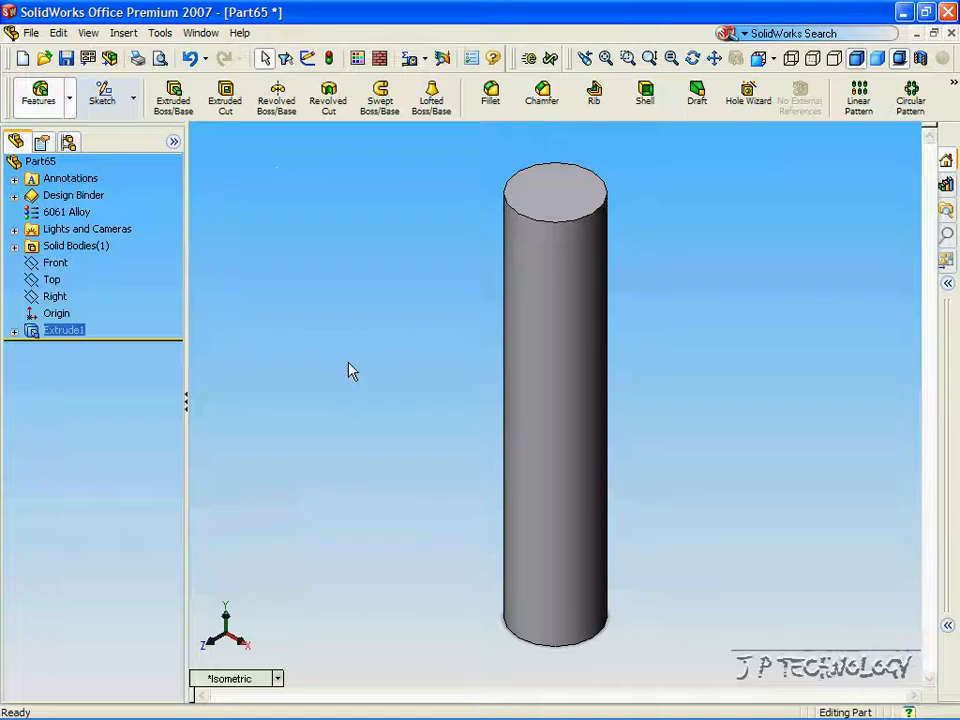
pyautogui.click(551, 205)
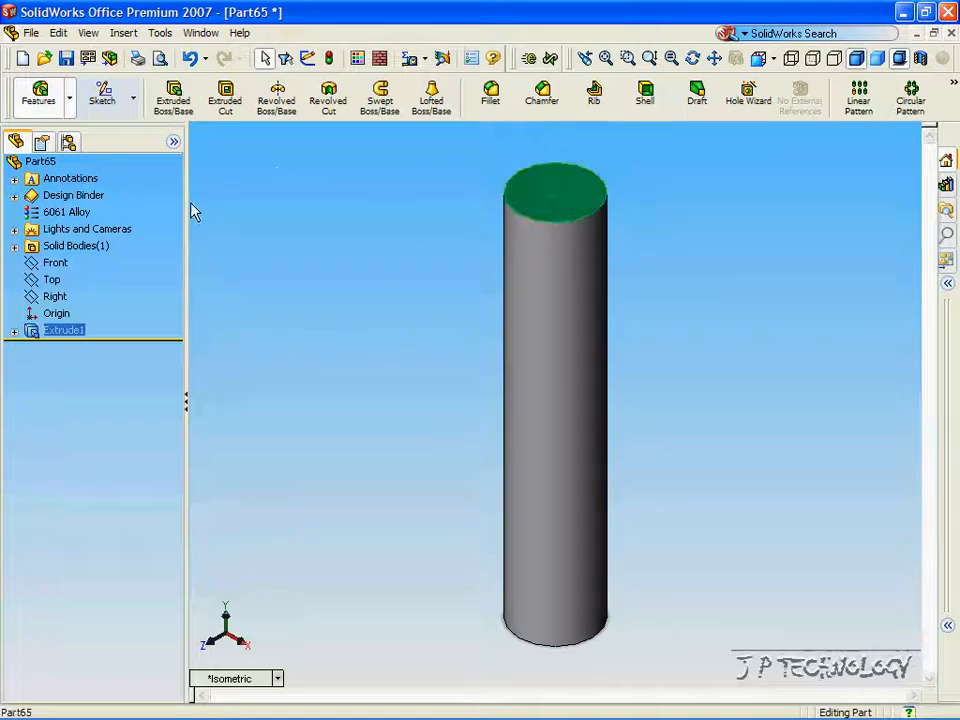
pyautogui.click(160, 32)
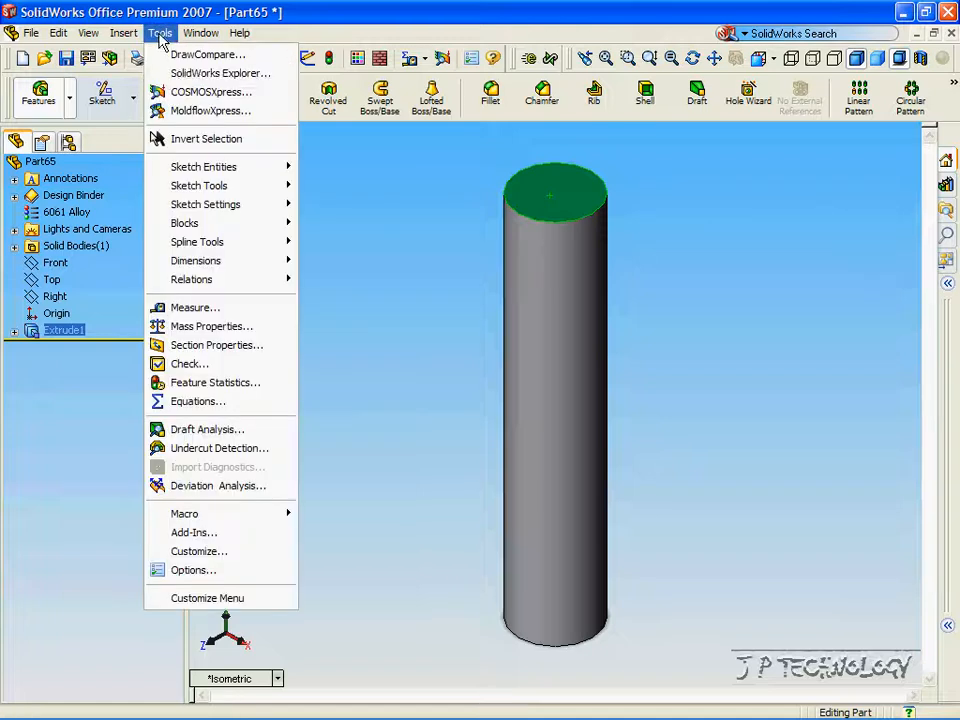
pyautogui.moveTo(255, 175)
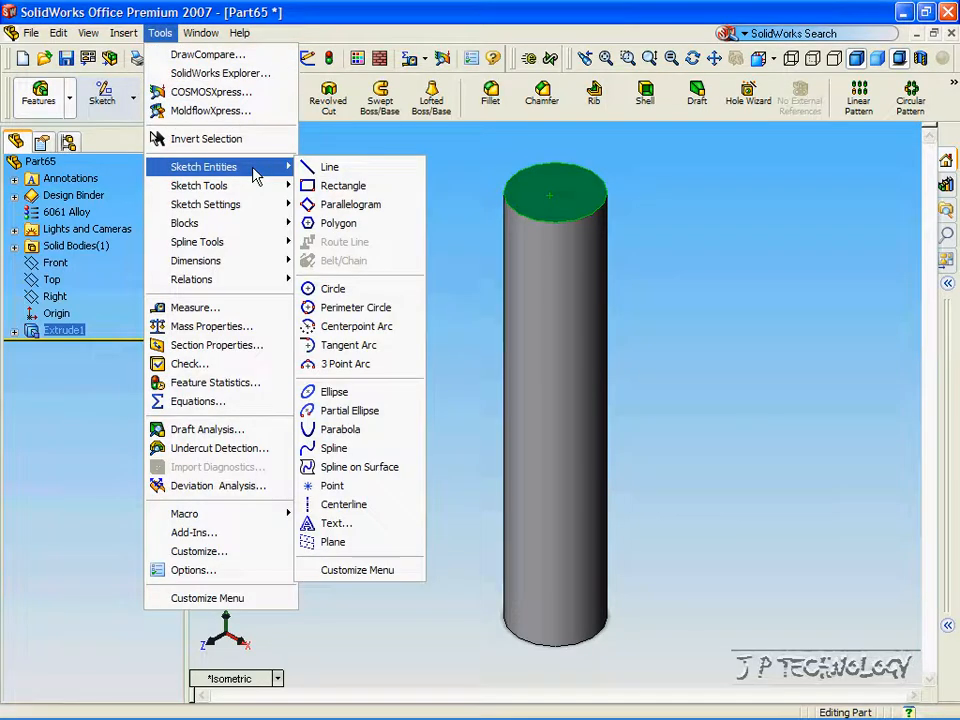
pyautogui.click(352, 224)
pyautogui.press('z')
pyautogui.press('z')
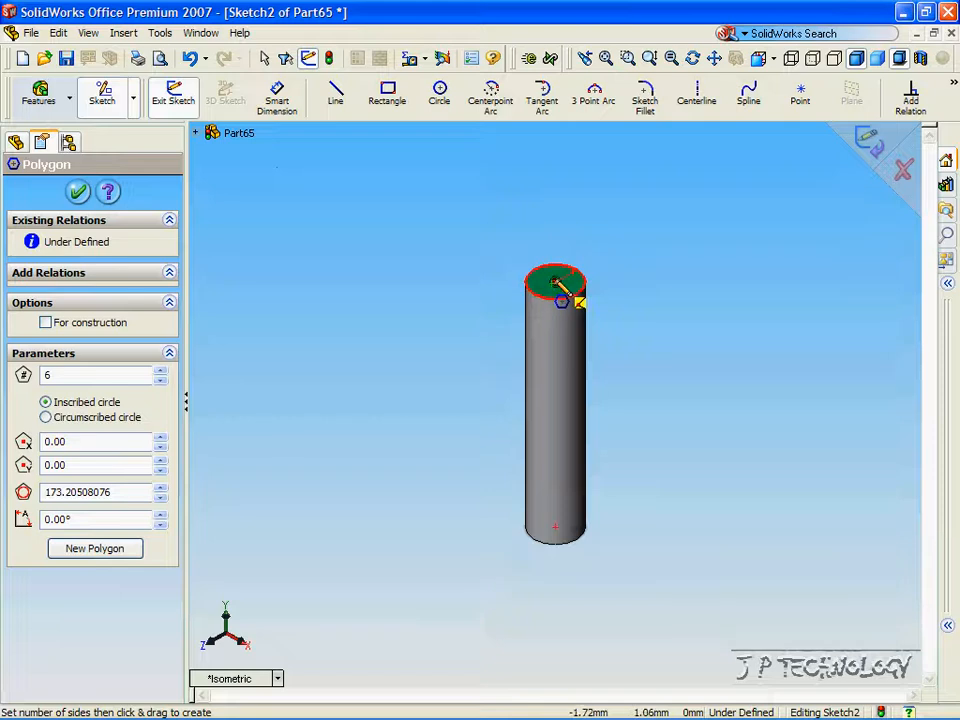
pyautogui.moveTo(555, 283); pyautogui.dragTo(600, 318)
# Set the hexagon's inscribed circle diameter to 35 mm and finish the polygon.
pyautogui.moveTo(112, 486); pyautogui.dragTo(5, 487)
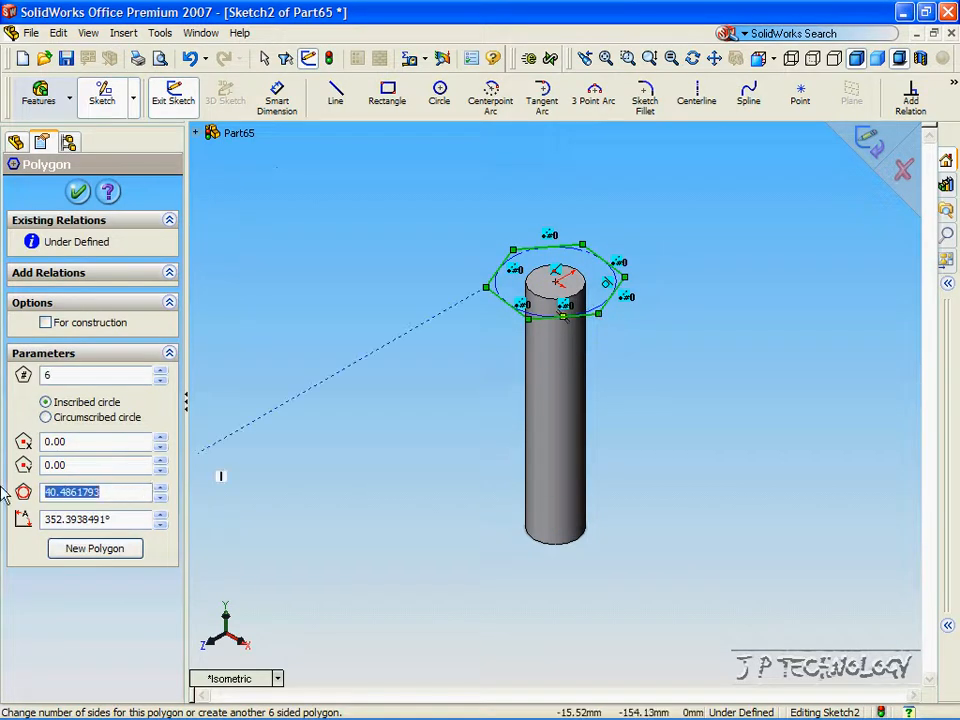
pyautogui.write('35')
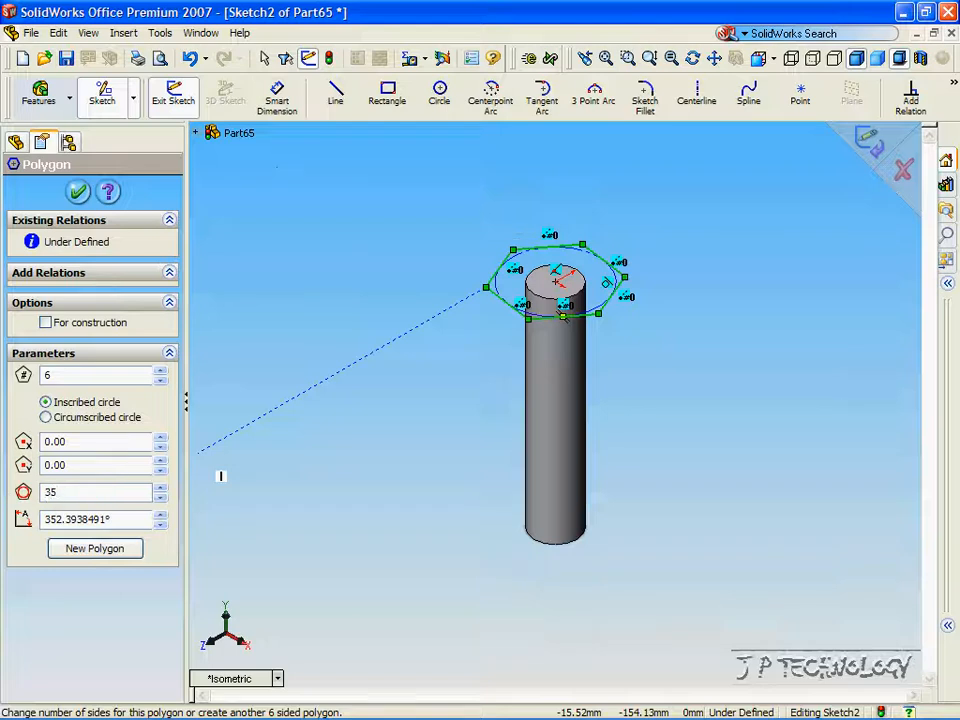
pyautogui.press('Return')
pyautogui.click(72, 190)
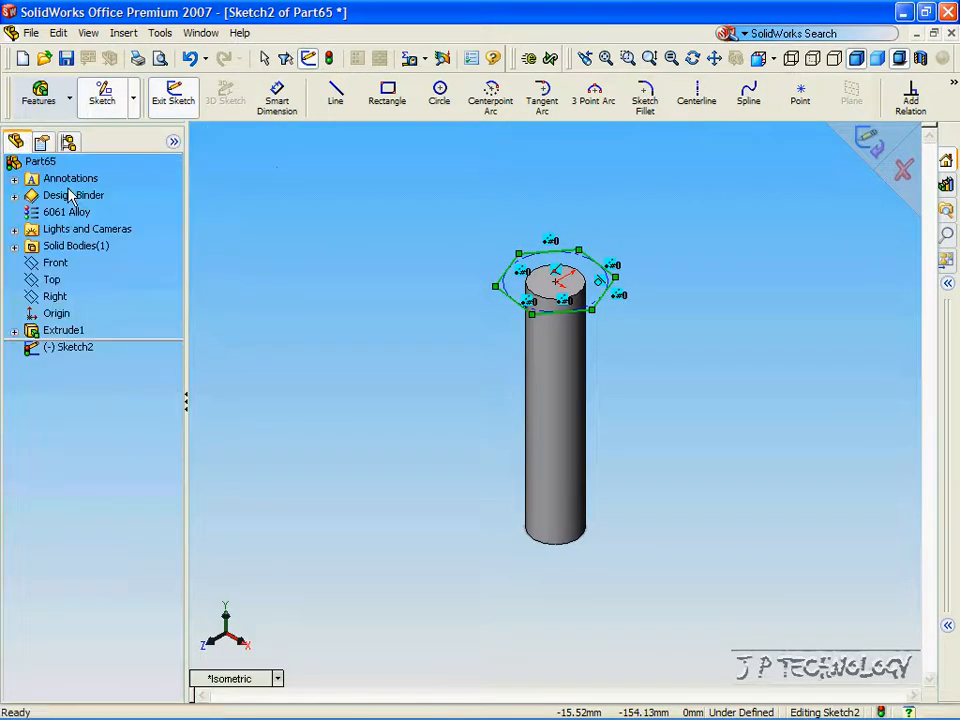
# Extrude the hexagon as a blind boss 20 mm deep, merged with the shank, to form the bolt head.
pyautogui.click(50, 100)
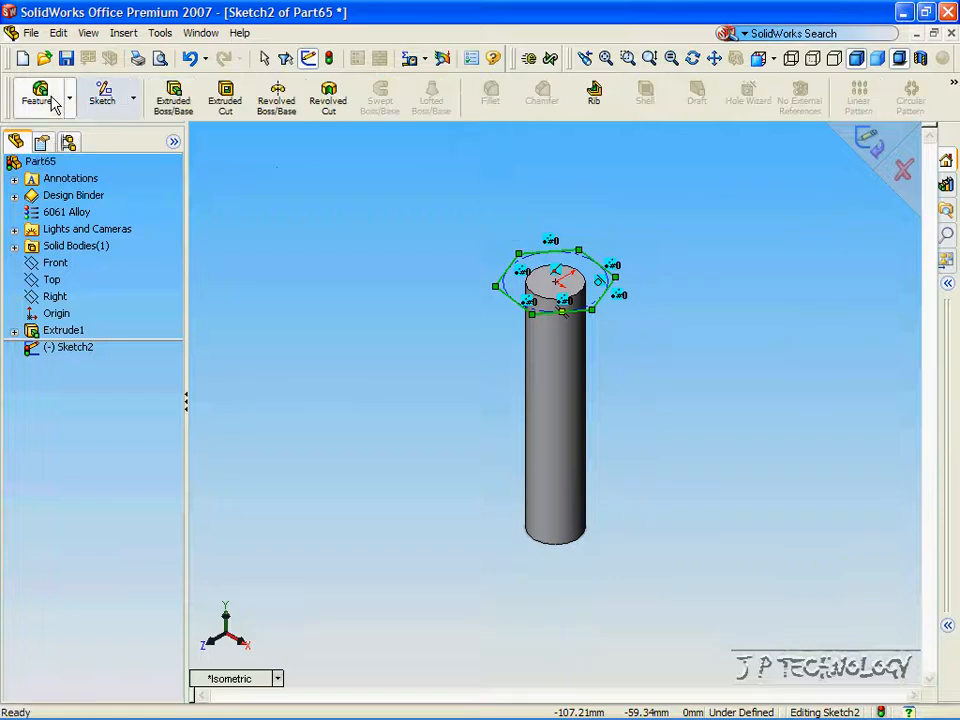
pyautogui.click(176, 104)
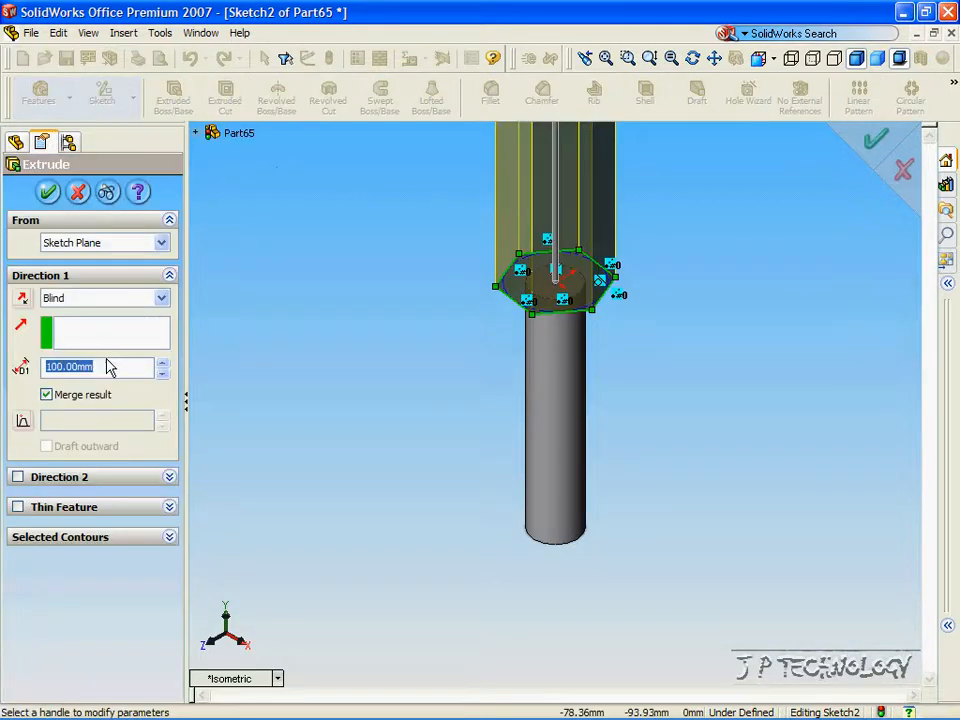
pyautogui.write('20')
pyautogui.press('Return')
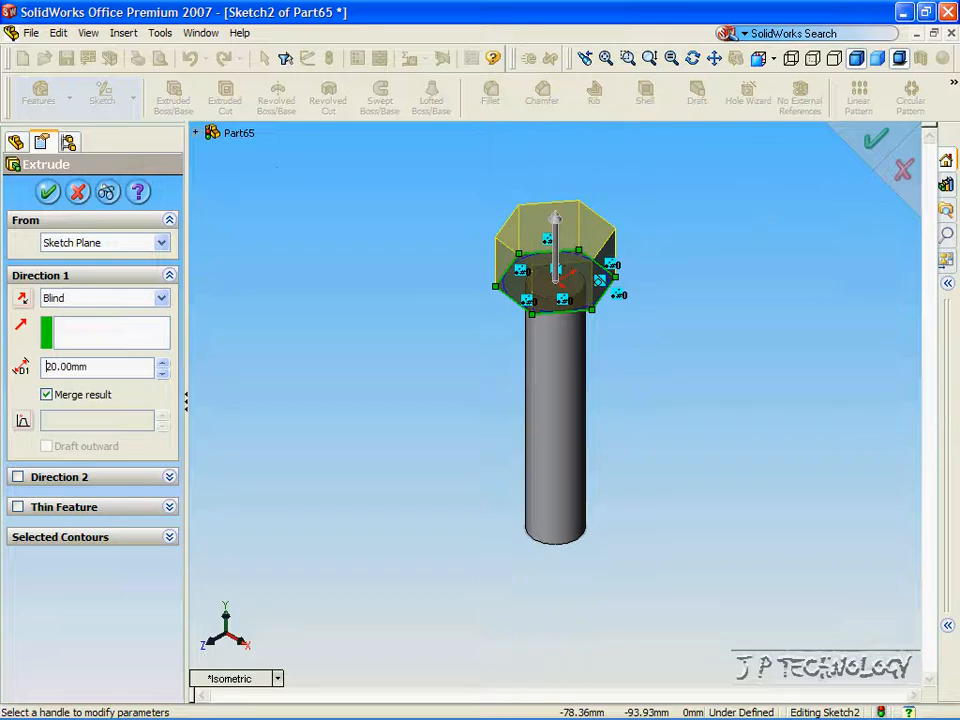
pyautogui.click(49, 191)
# Examine the bolt's head and shank from several sides, ending with the shank's bottom face in view.
pyautogui.click(351, 386)
pyautogui.press('Up')
pyautogui.press('Up')
pyautogui.press('Up')
pyautogui.press('Up')
pyautogui.press('Up')
pyautogui.press('Right')
pyautogui.press('Right')
pyautogui.press('Right')
pyautogui.press('Right')
pyautogui.press('Right')
pyautogui.press('Left')
pyautogui.press('Left')
pyautogui.press('Left')
pyautogui.press('Left')
pyautogui.press('Left')
pyautogui.press('Left')
pyautogui.press('Down')
pyautogui.press('Down')
pyautogui.press('Right')
pyautogui.press('Right')
pyautogui.press('Up')
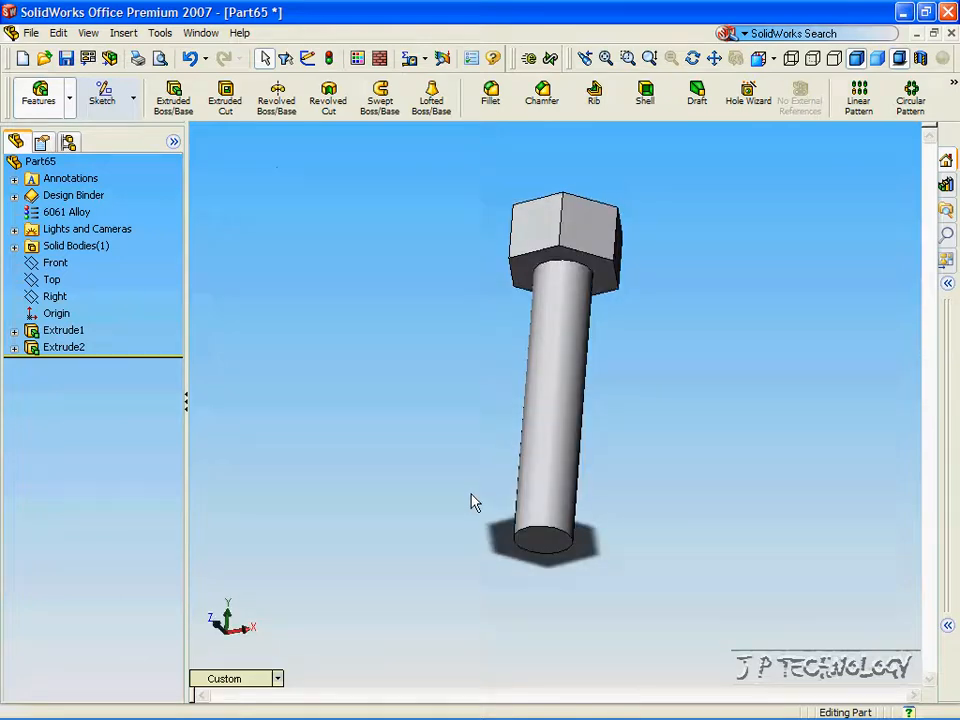
# Create a reference plane offset 2 mm from the shank's bottom face, with the direction reversed into the shank.
pyautogui.click(540, 543)
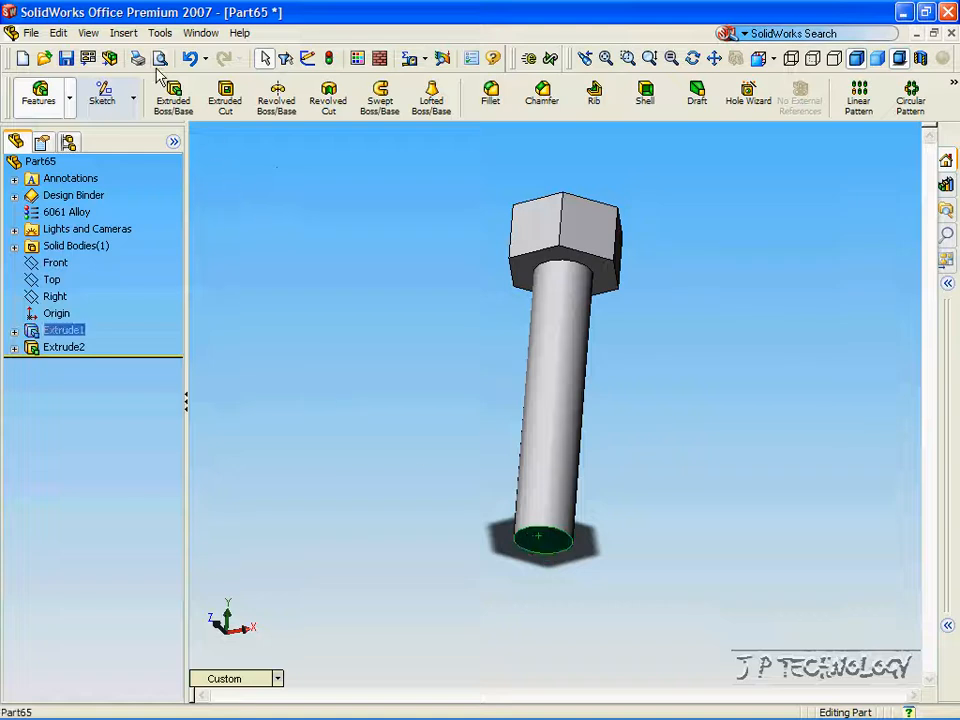
pyautogui.click(122, 33)
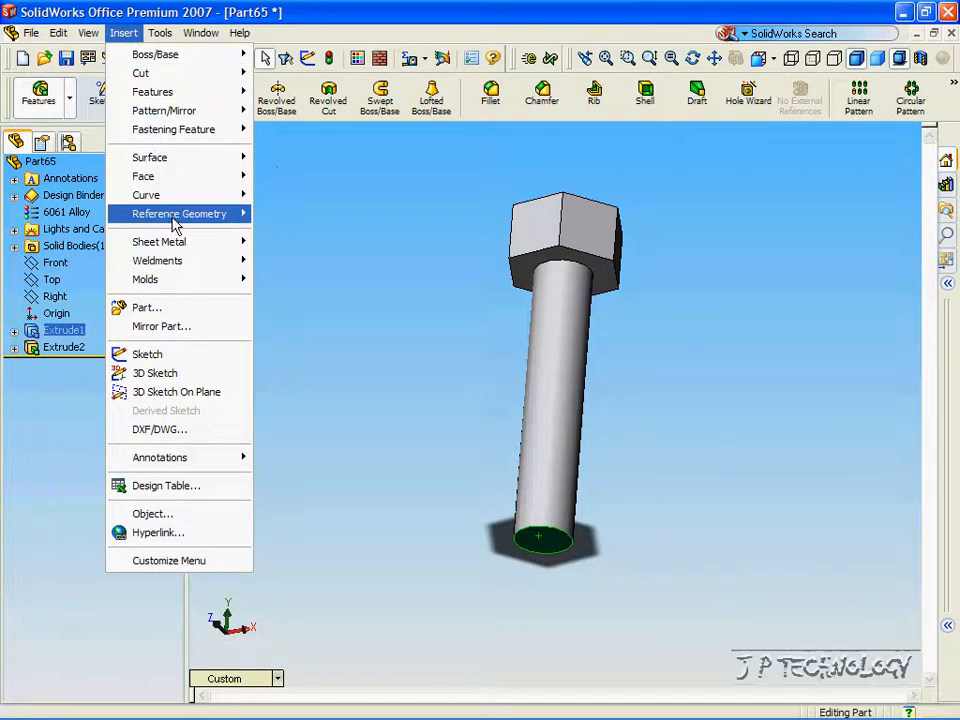
pyautogui.moveTo(172, 220)
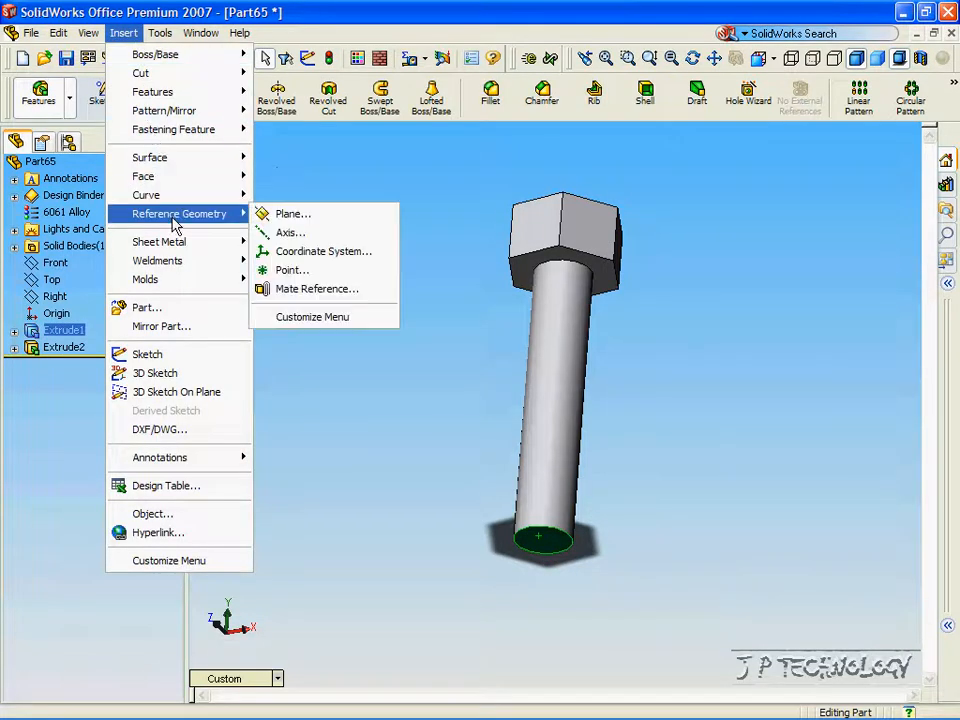
pyautogui.click(291, 222)
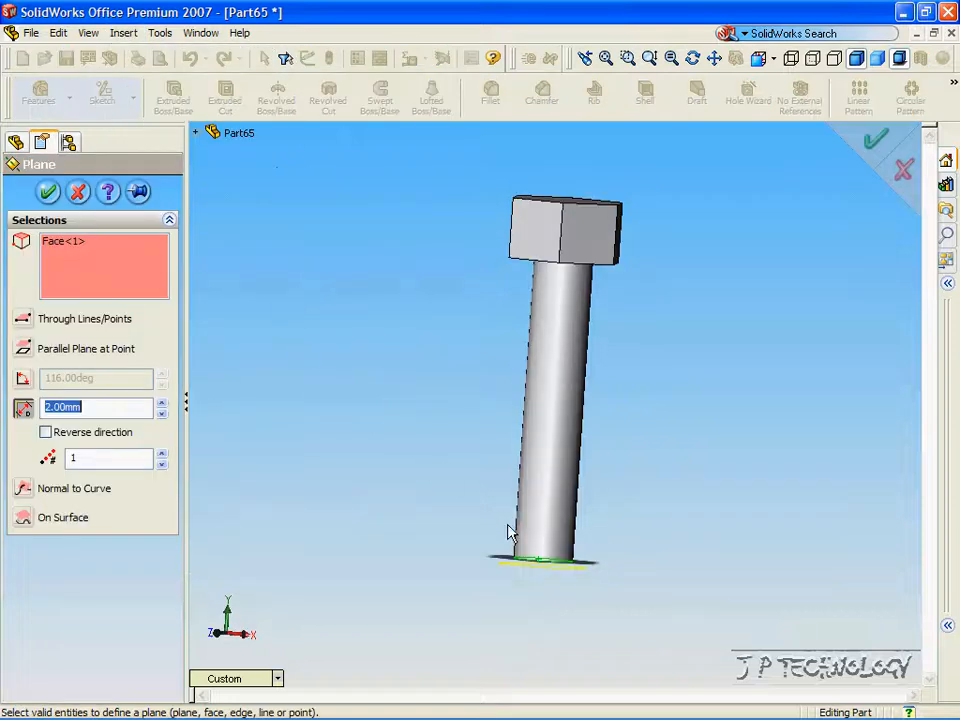
pyautogui.scroll(-3, 540, 565)
pyautogui.click(200, 679)
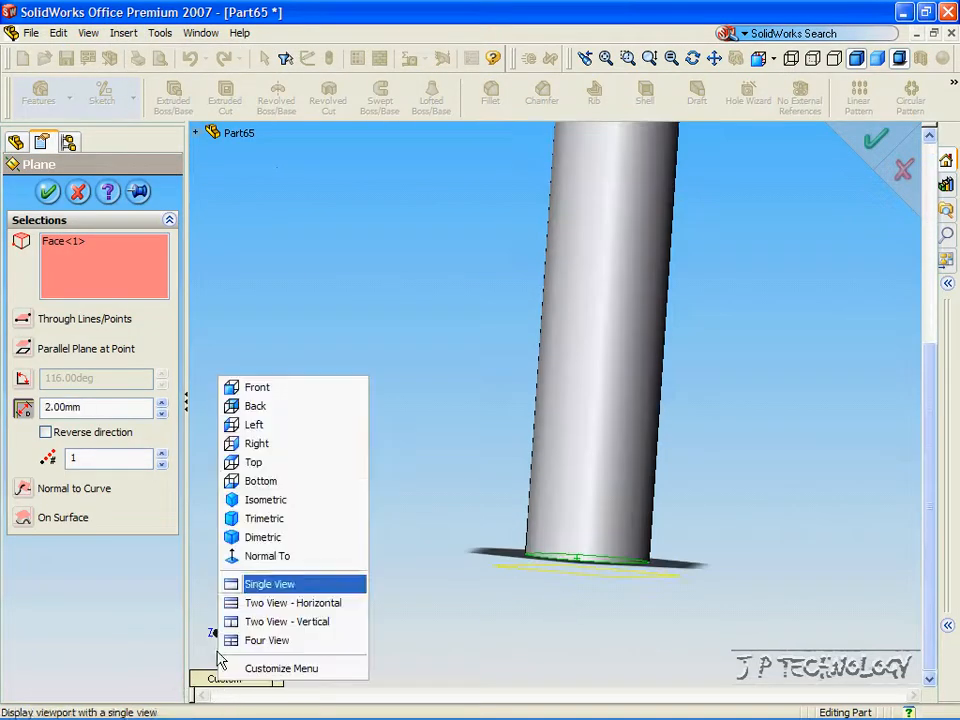
pyautogui.click(253, 406)
pyautogui.scroll(-3, 555, 650)
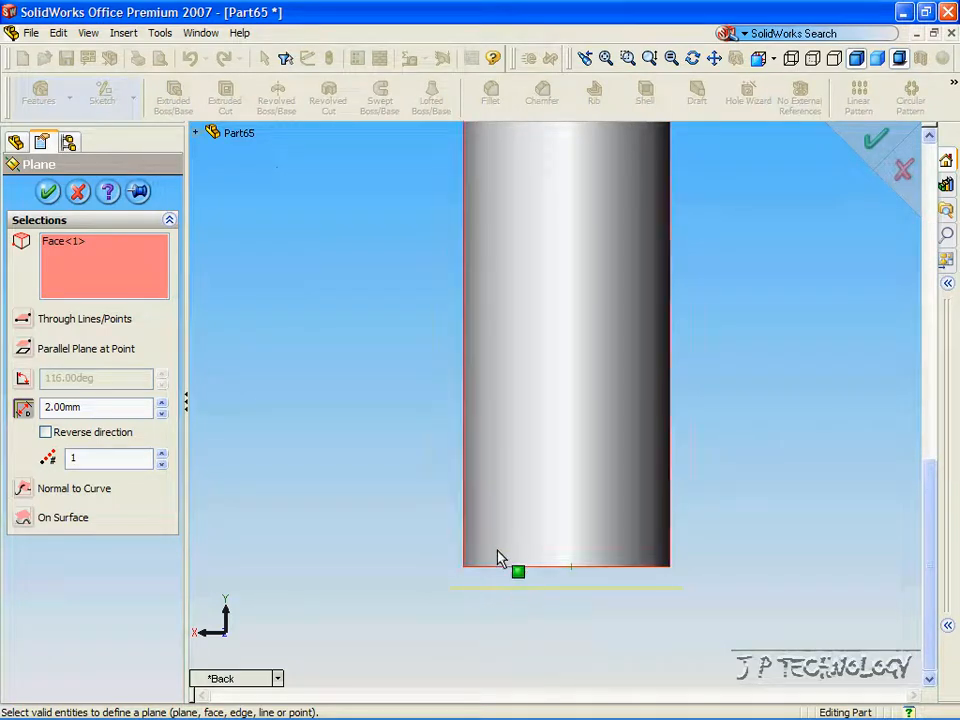
pyautogui.click(45, 432)
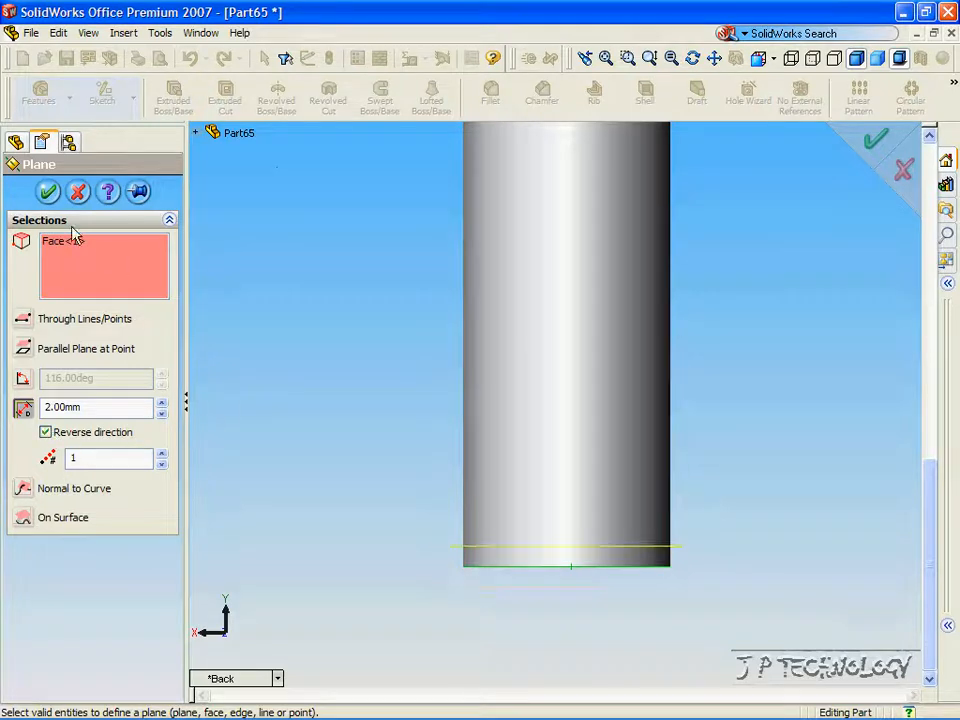
pyautogui.click(48, 191)
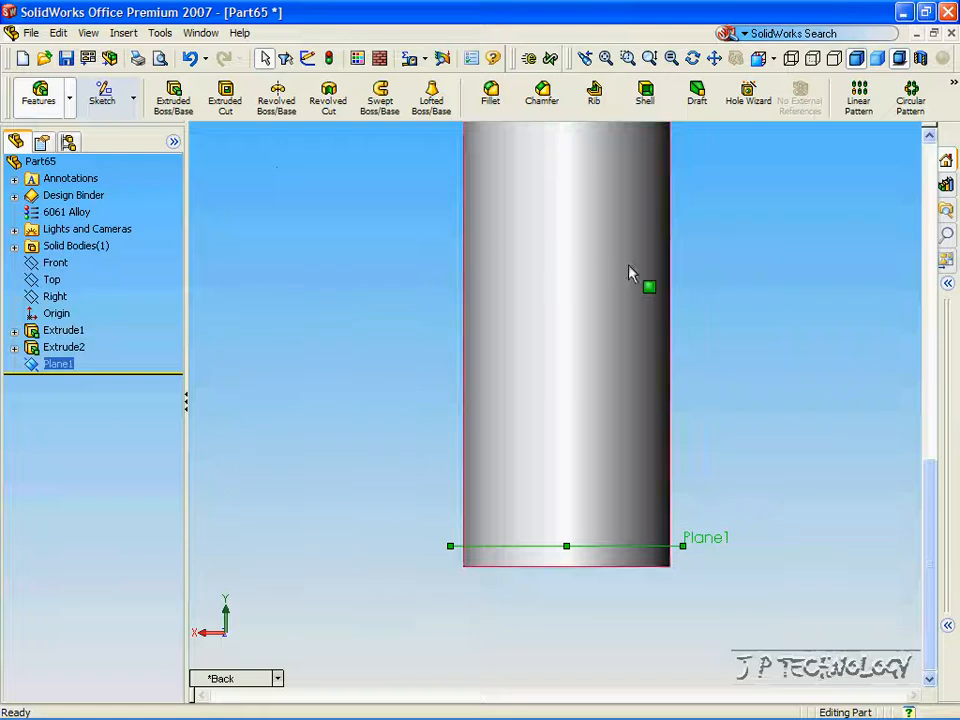
# Start a new sketch on the offset reference plane near the shank's bottom end.
pyautogui.click(328, 390)
pyautogui.press('f')
pyautogui.press('z')
pyautogui.press('z')
pyautogui.press('Right')
pyautogui.press('Down')
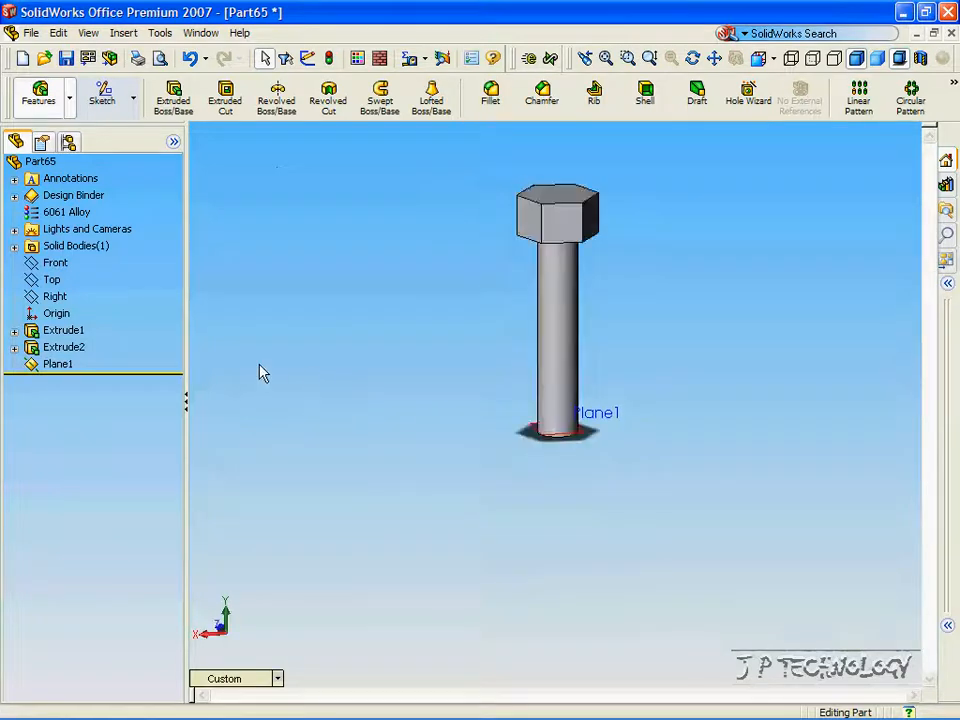
pyautogui.click(60, 365)
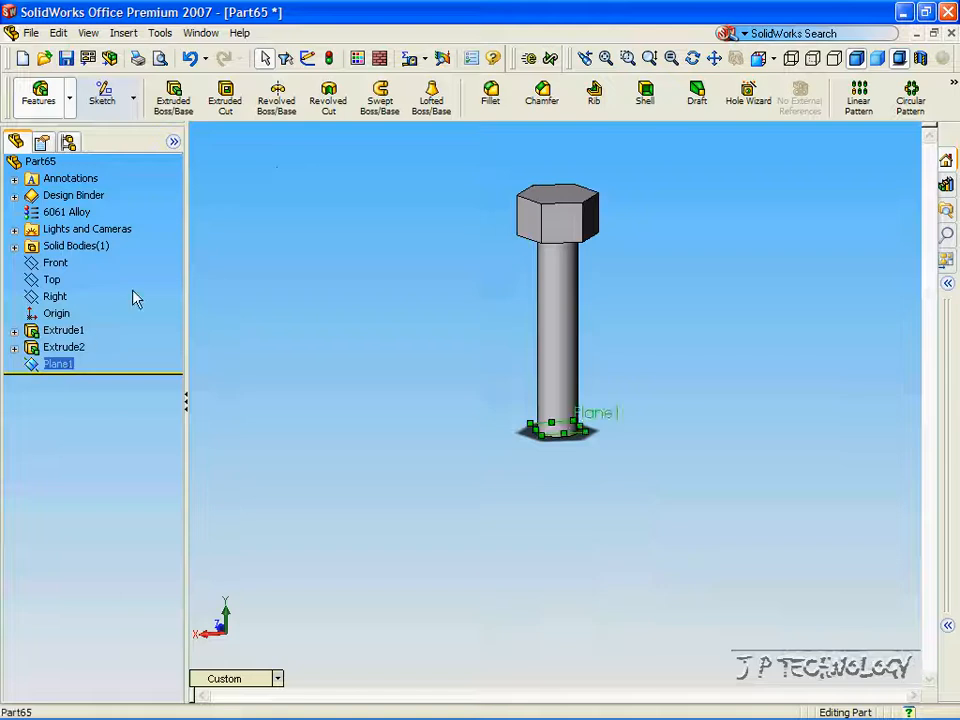
pyautogui.click(108, 106)
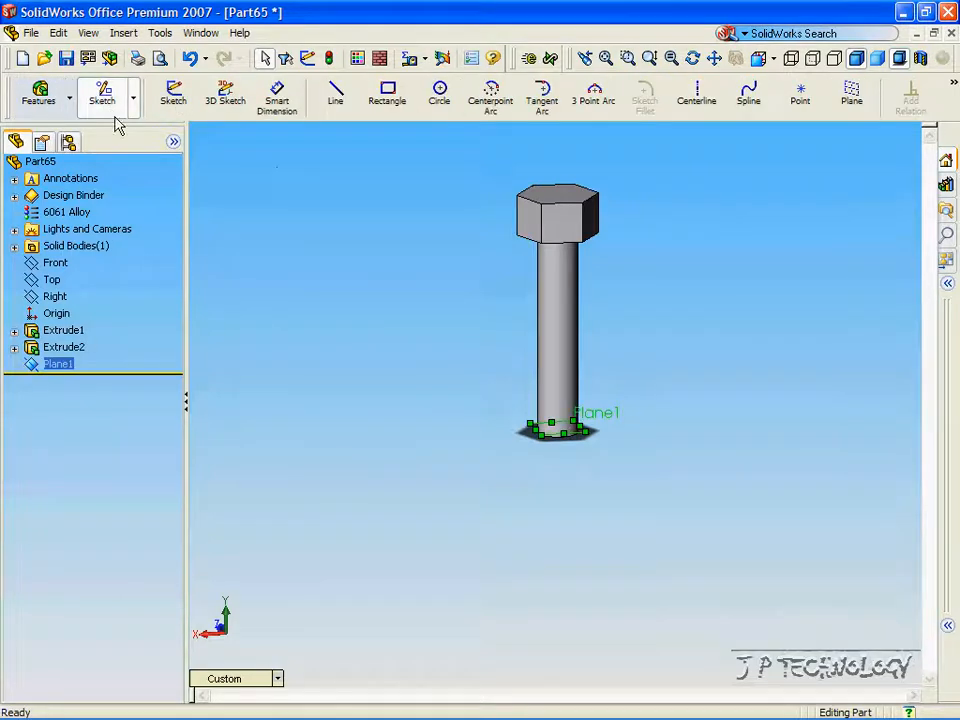
pyautogui.click(177, 102)
# Convert the circular edge of the shank's bottom face into the sketch on the offset plane.
pyautogui.moveTo(508, 440)
pyautogui.mouseDown(button='middle')
pyautogui.moveTo(544, 450)
pyautogui.moveTo(561, 439)
pyautogui.moveTo(508, 427)
pyautogui.mouseUp(button='middle')
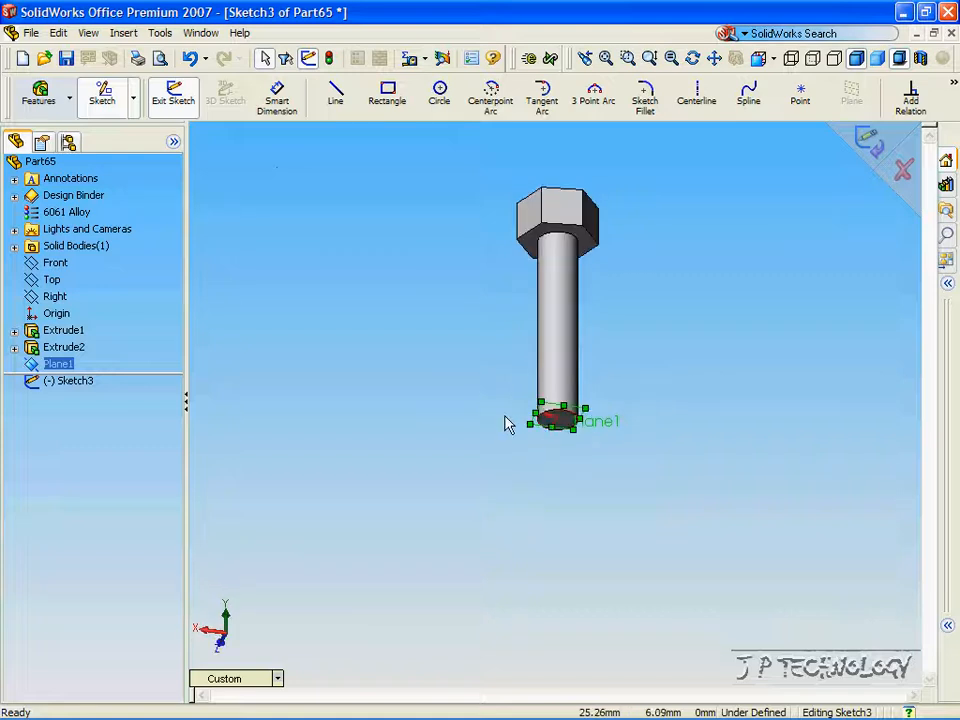
pyautogui.scroll(-5, 508, 425)
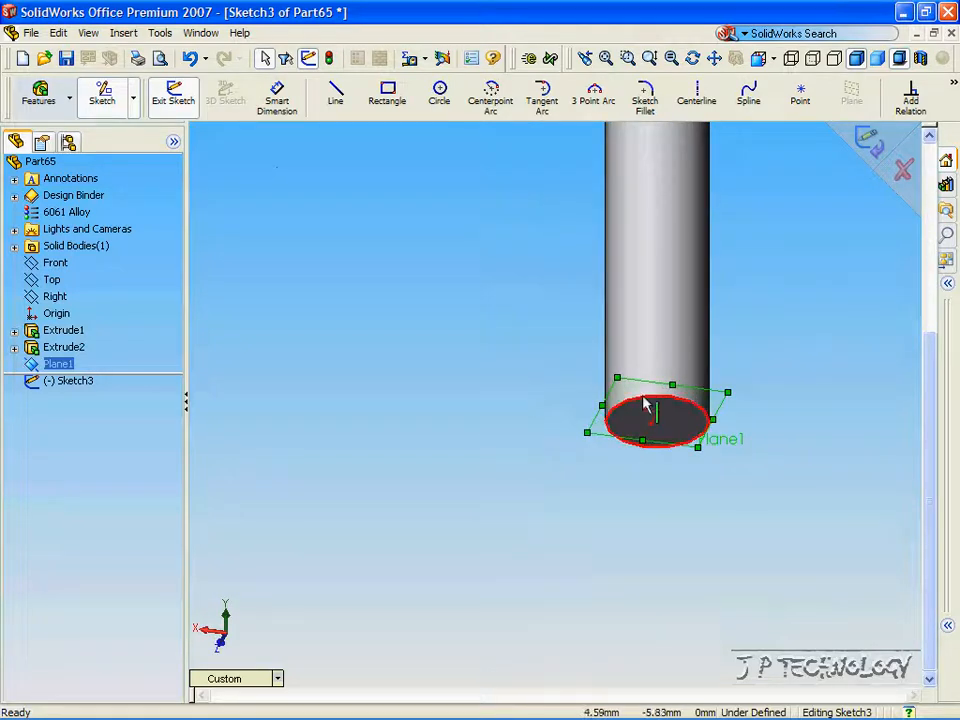
pyautogui.click(644, 400)
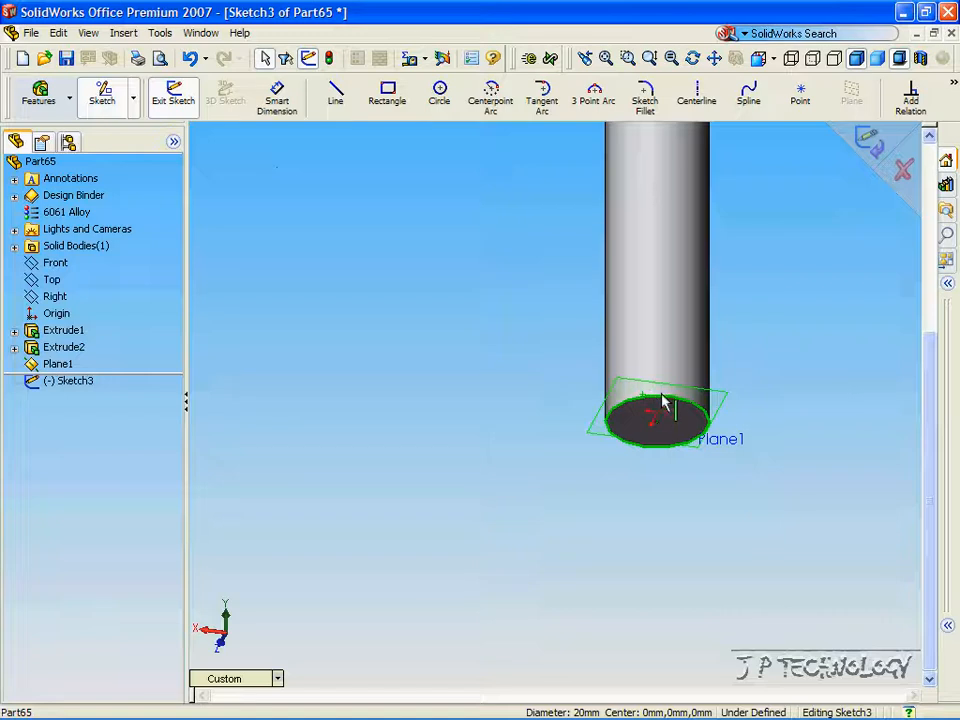
pyautogui.click(940, 95)
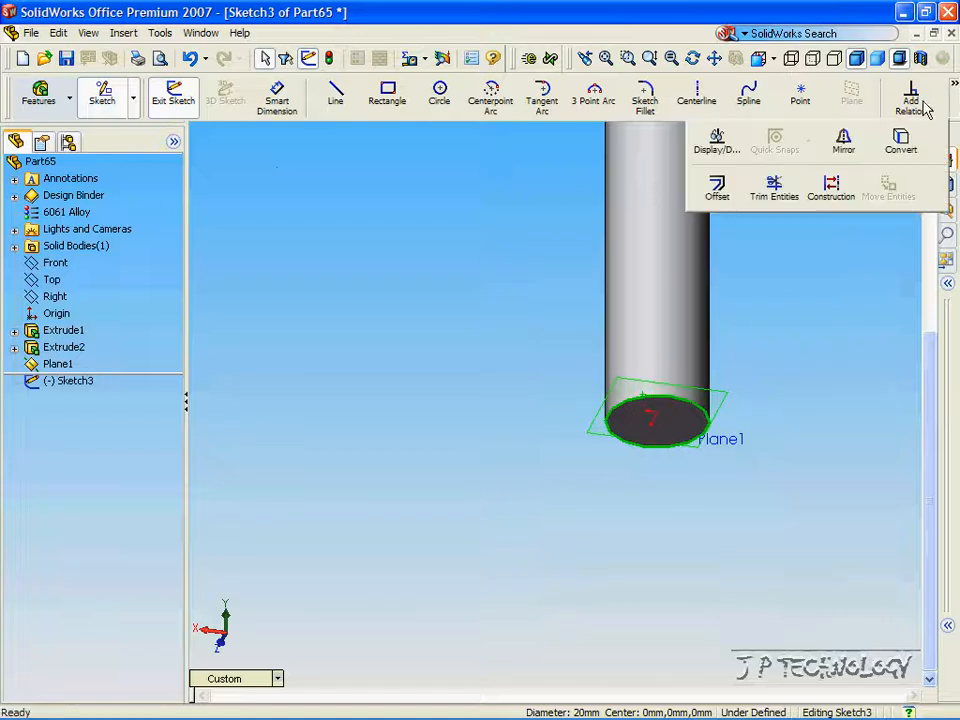
pyautogui.click(915, 148)
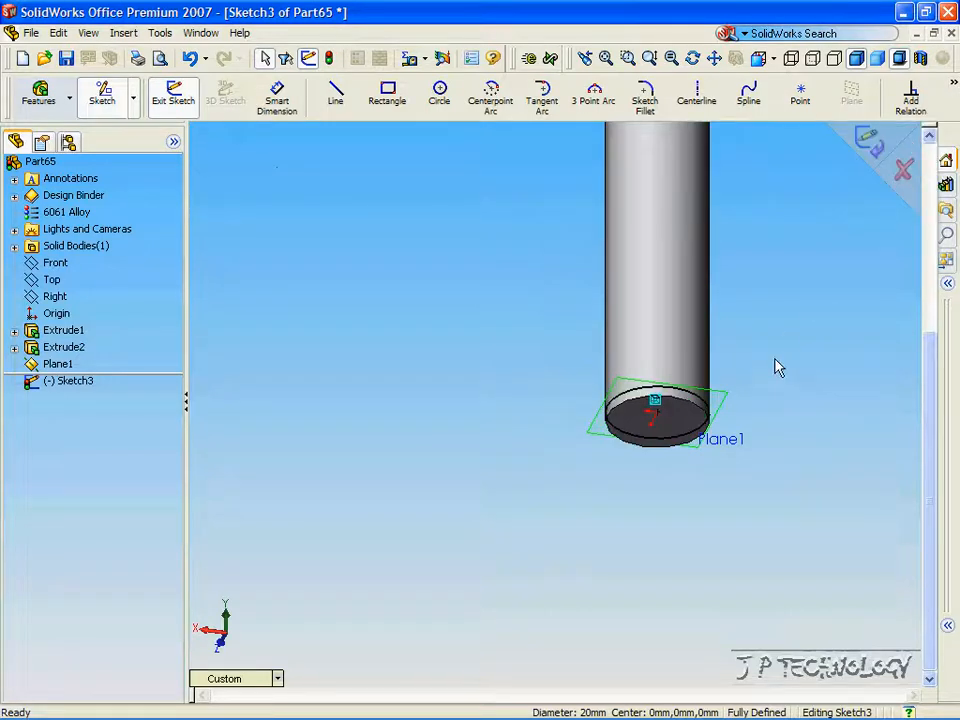
# Start a constant-pitch helix from the converted circle, defined by pitch and revolution, and set its pitch to 20 mm.
pyautogui.press('Down')
pyautogui.press('Down')
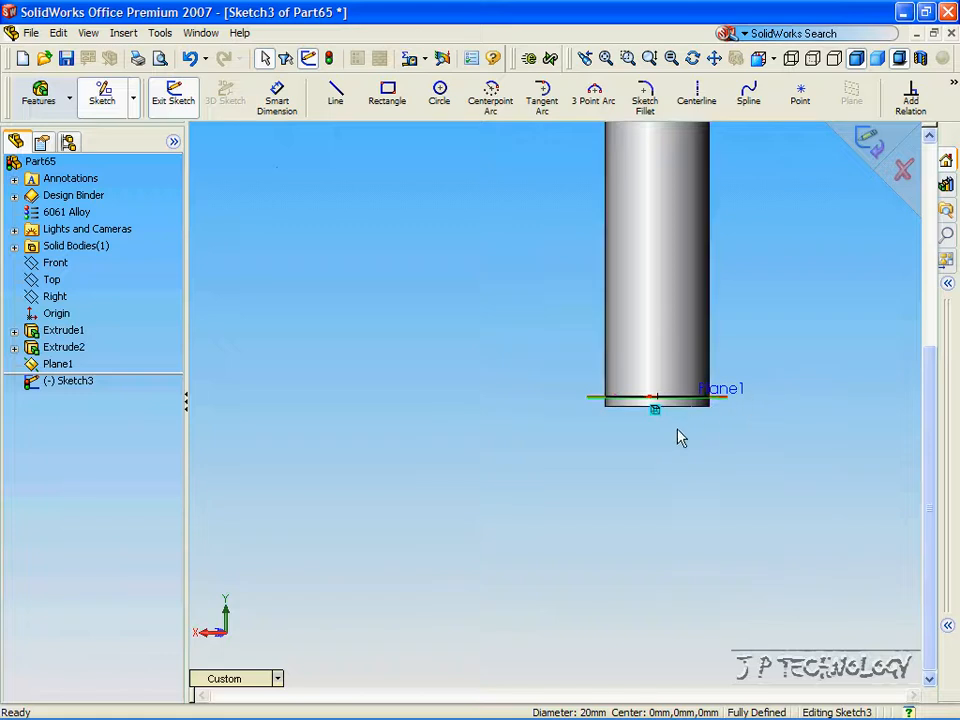
pyautogui.press('Up')
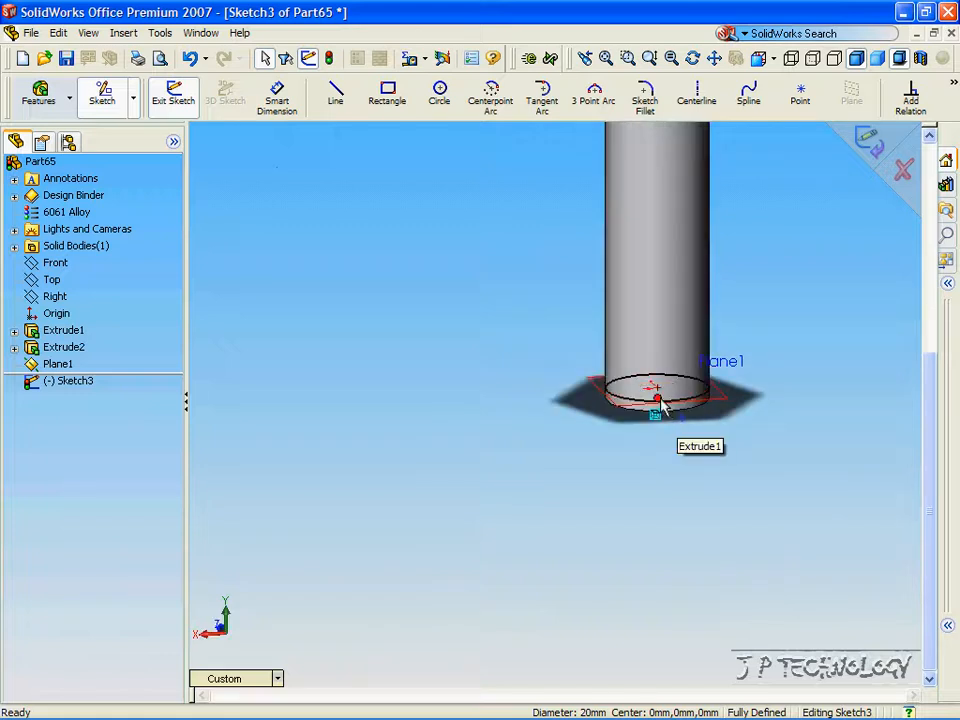
pyautogui.press('Down')
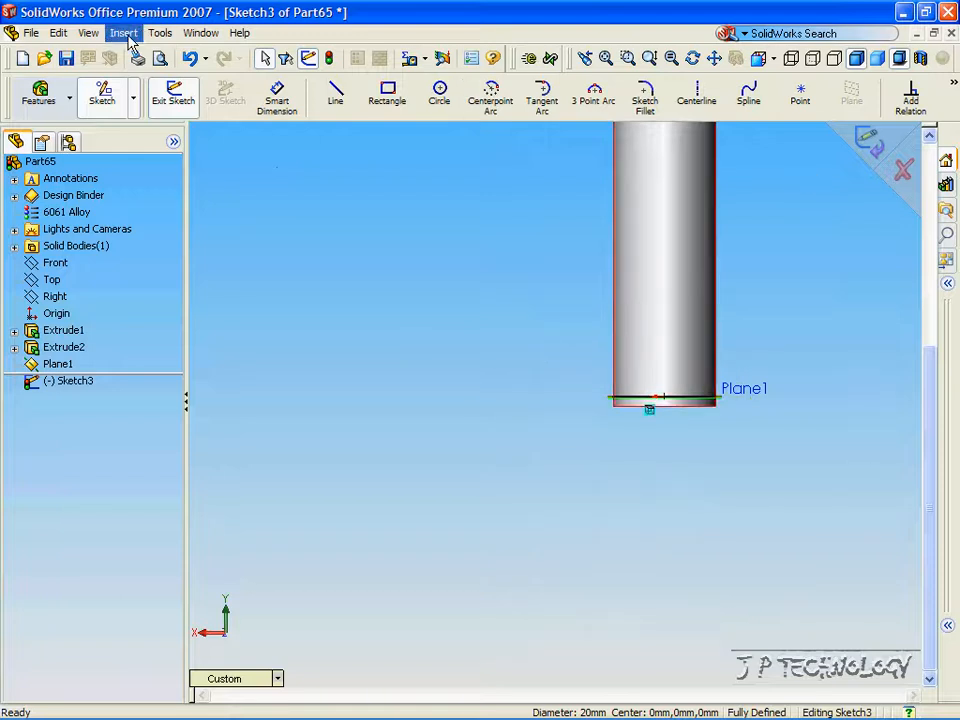
pyautogui.click(124, 33)
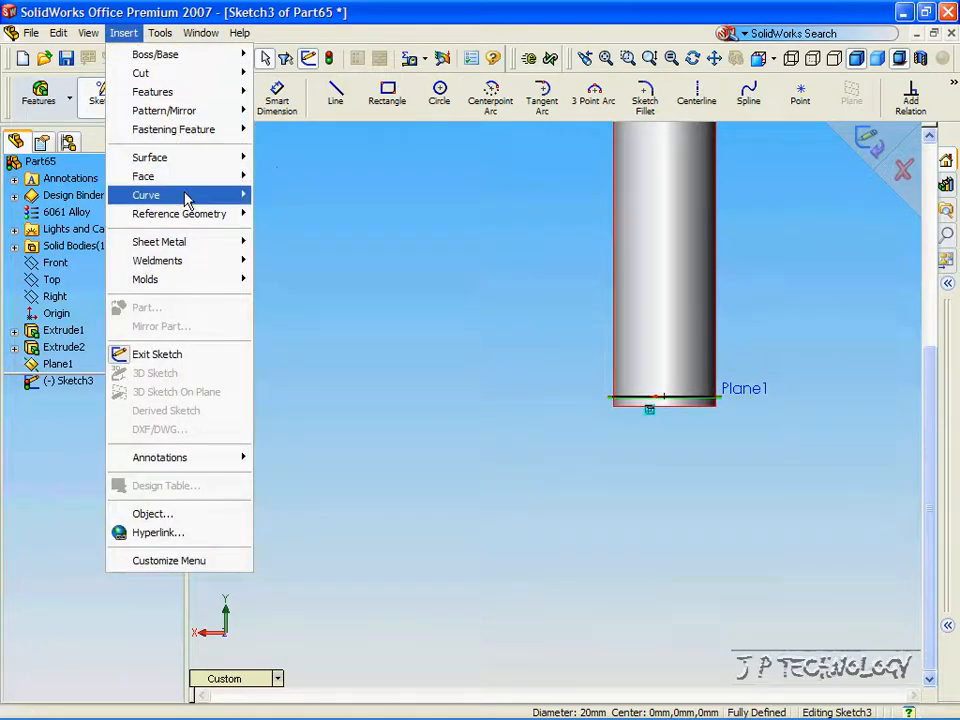
pyautogui.moveTo(186, 196)
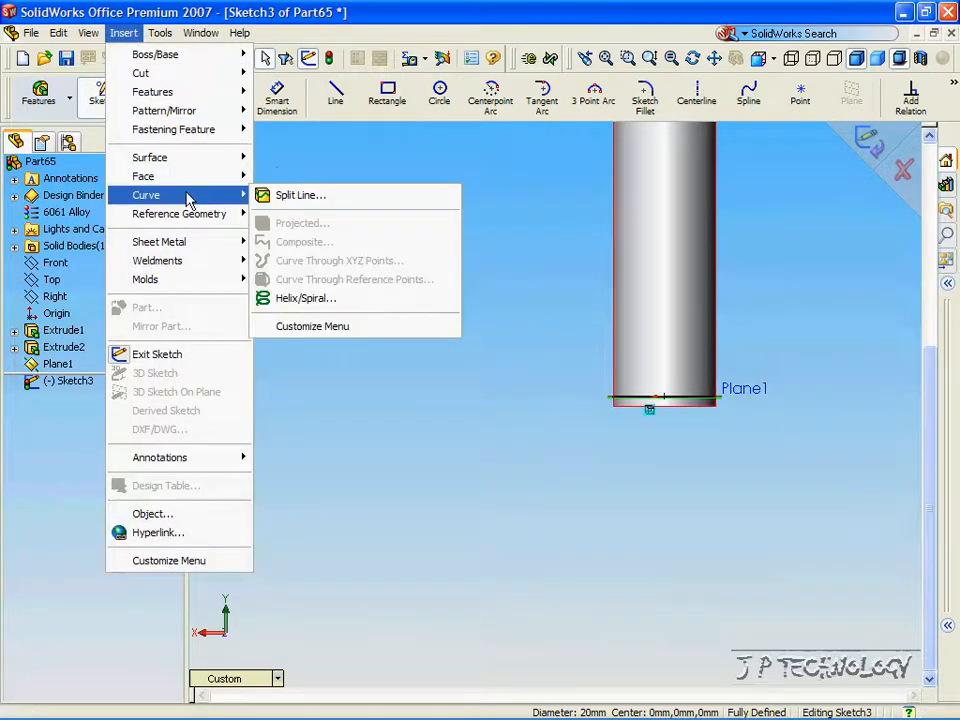
pyautogui.click(308, 299)
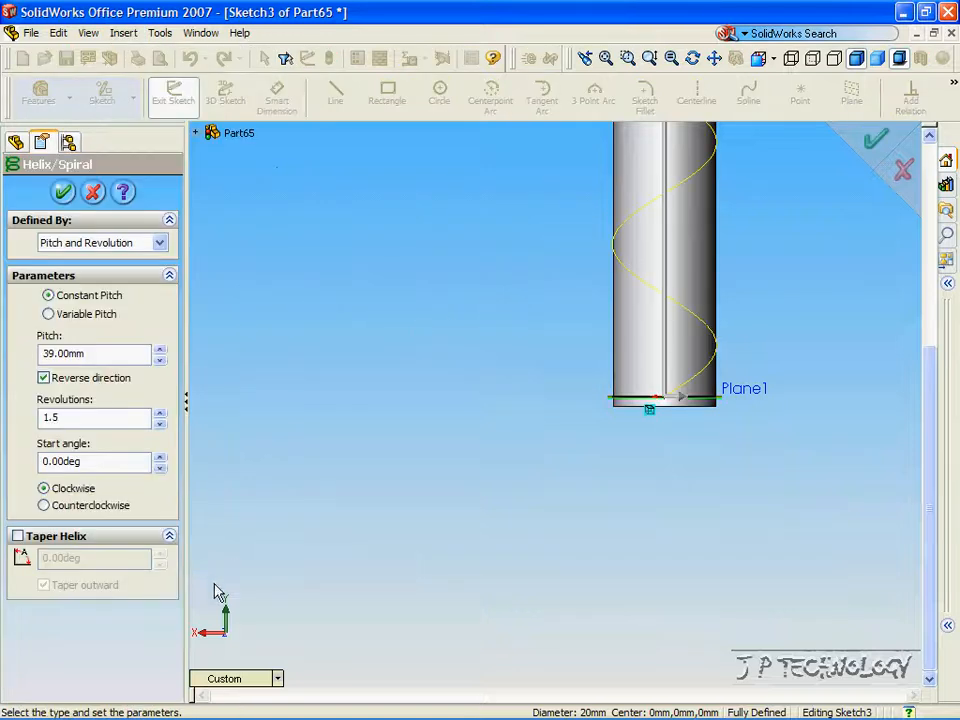
pyautogui.click(268, 678)
pyautogui.click(272, 378)
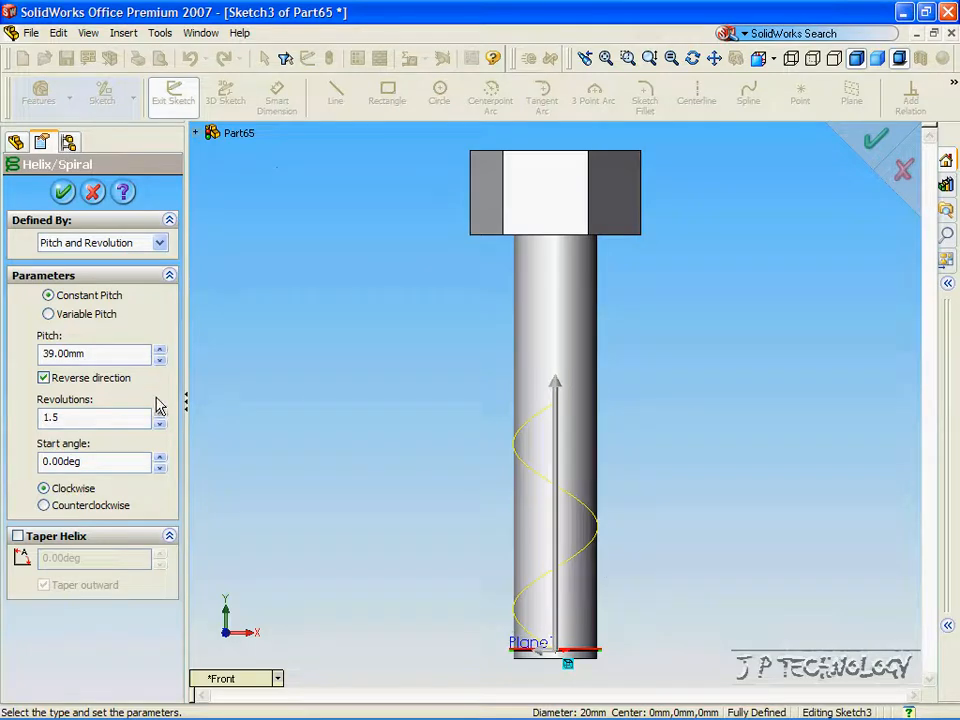
pyautogui.moveTo(118, 353); pyautogui.dragTo(3, 356)
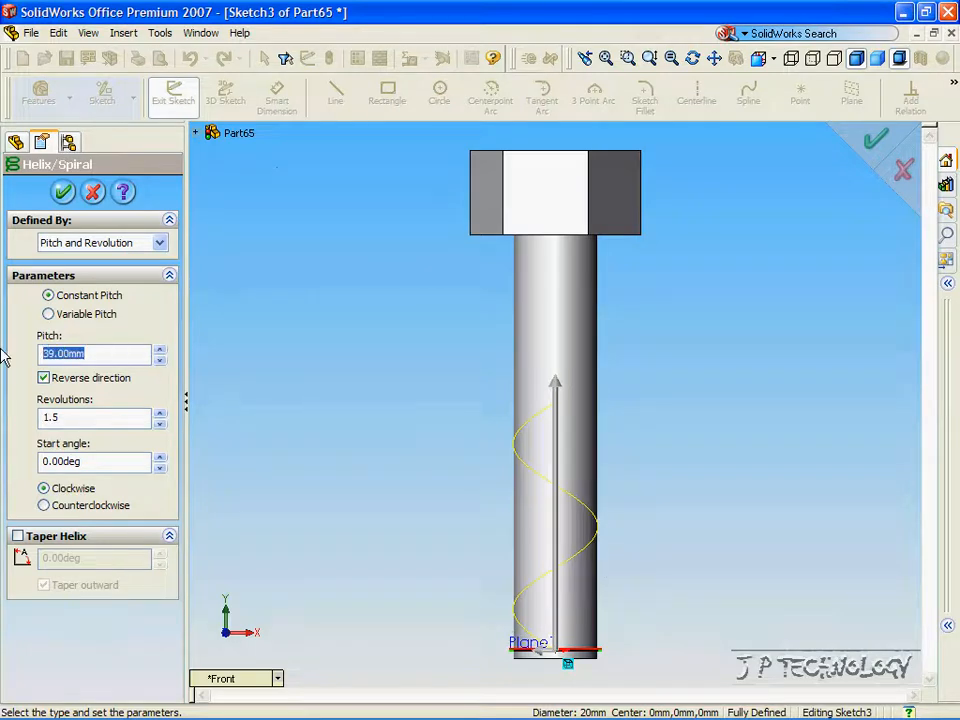
pyautogui.write('20')
pyautogui.press('Return')
# Set the helix to 4 revolutions with a start angle of 0 degrees and create it.
pyautogui.click(160, 413)
pyautogui.click(160, 413)
pyautogui.click(160, 413)
pyautogui.click(160, 413)
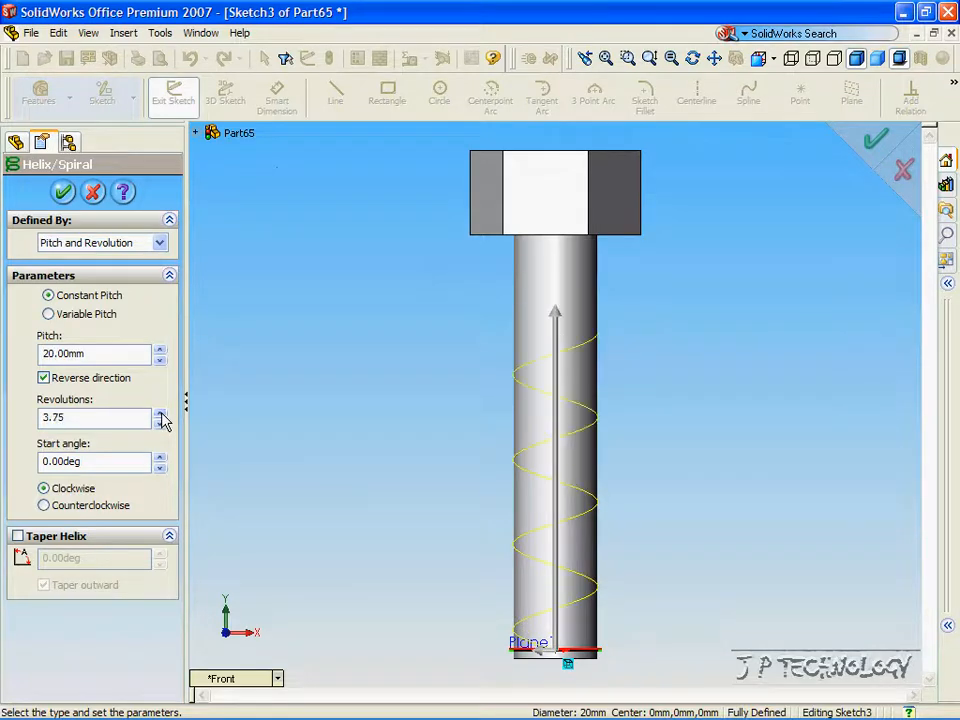
pyautogui.click(160, 413)
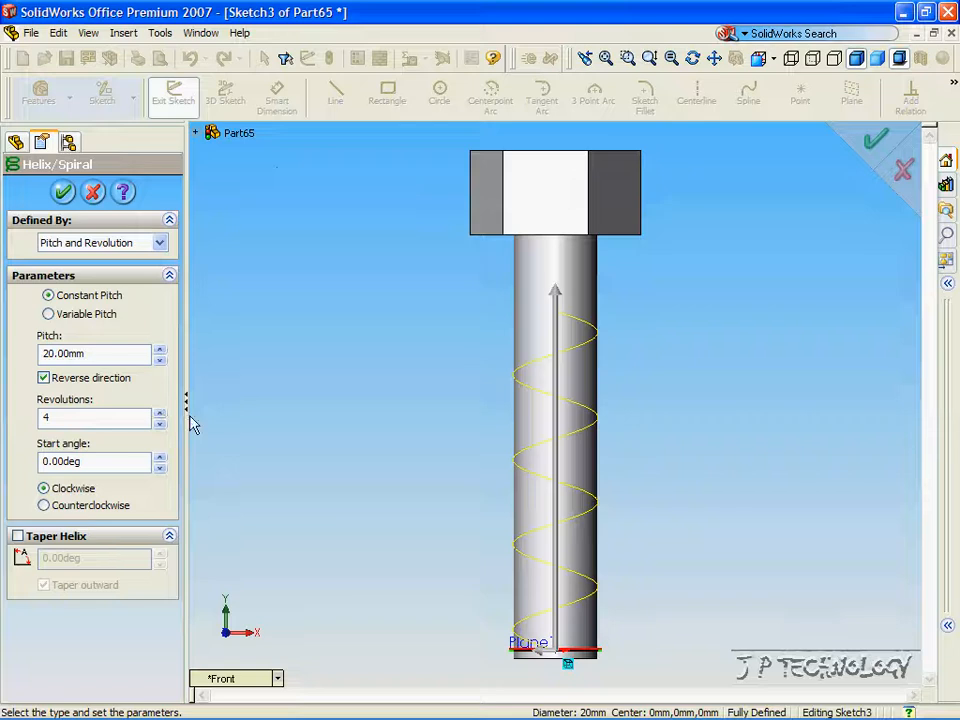
pyautogui.moveTo(120, 458); pyautogui.dragTo(6, 457)
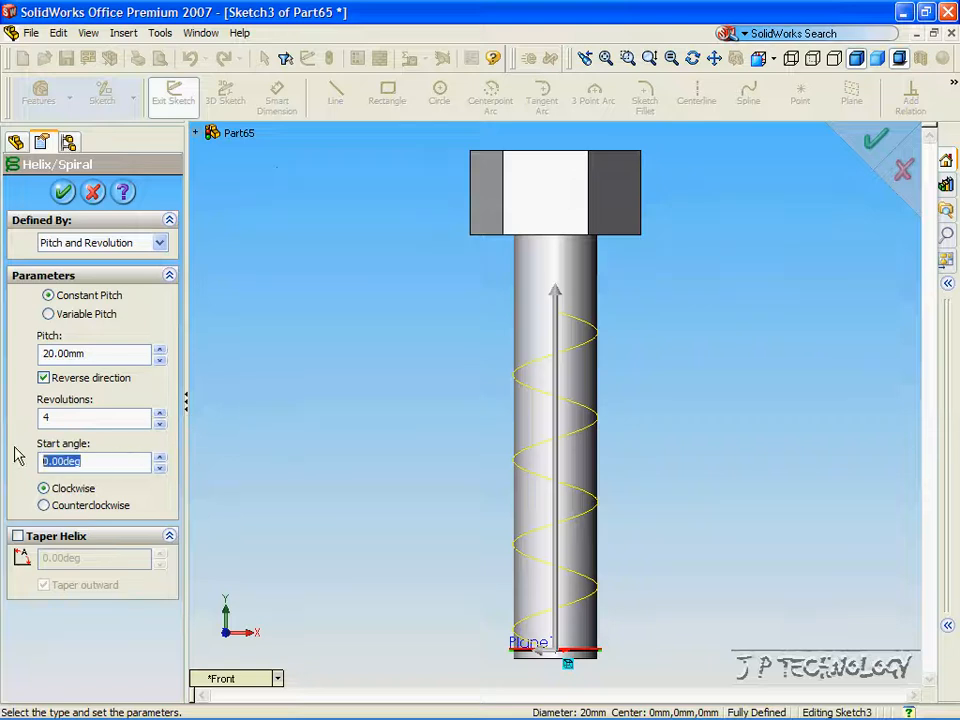
pyautogui.write('0')
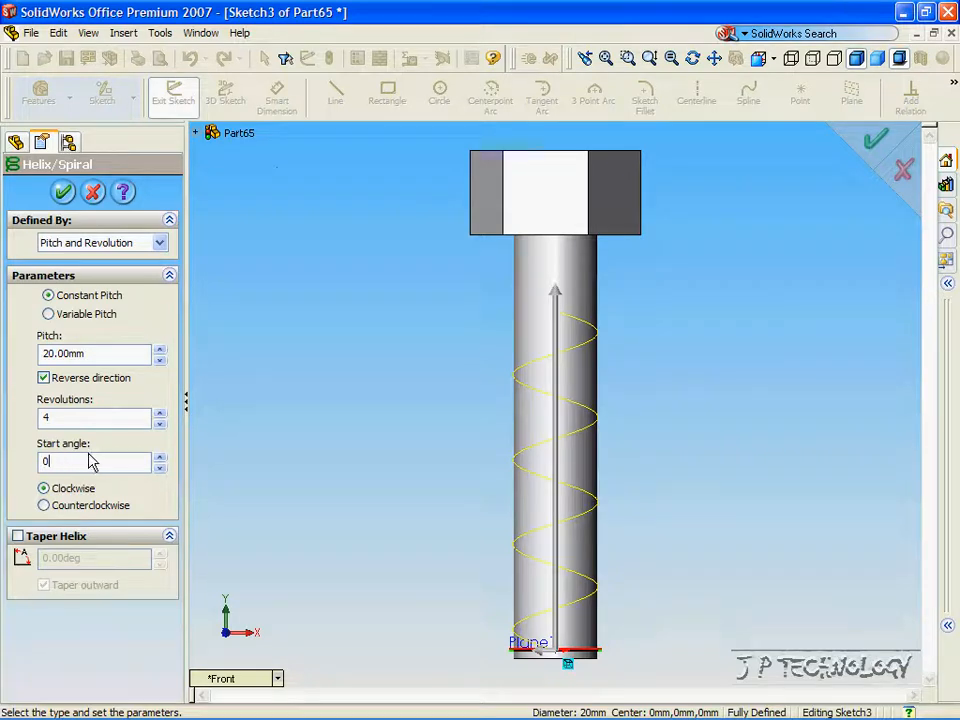
pyautogui.click(63, 192)
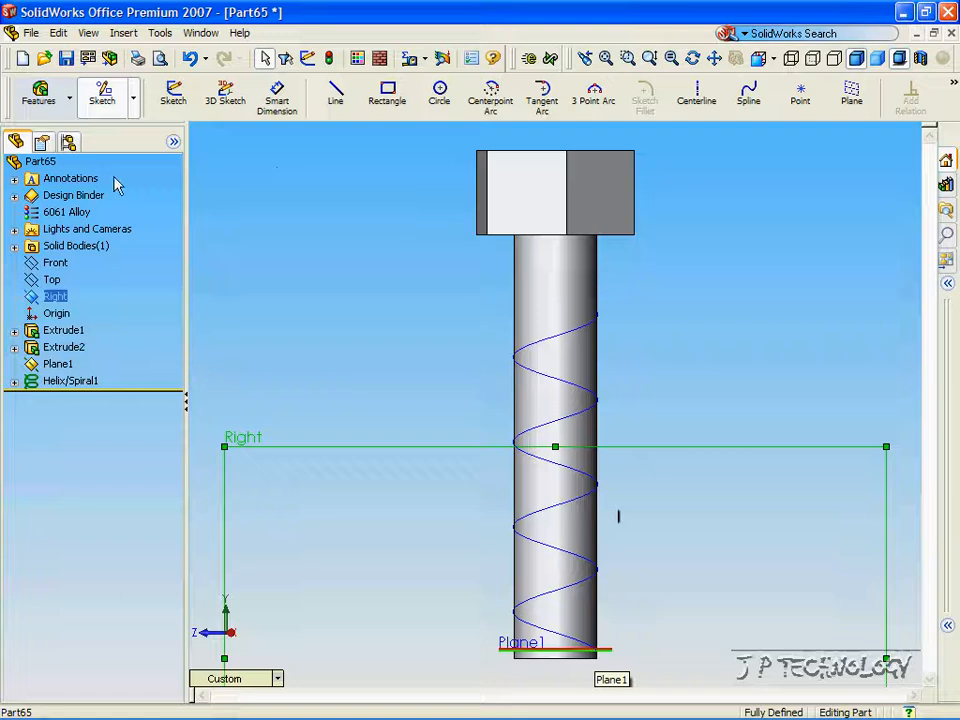
# On the Right plane, sketch a circle of radius 3 mm centred at the helix's lower end on the shank's edge, and close the sketch.
pyautogui.click(172, 96)
pyautogui.click(437, 99)
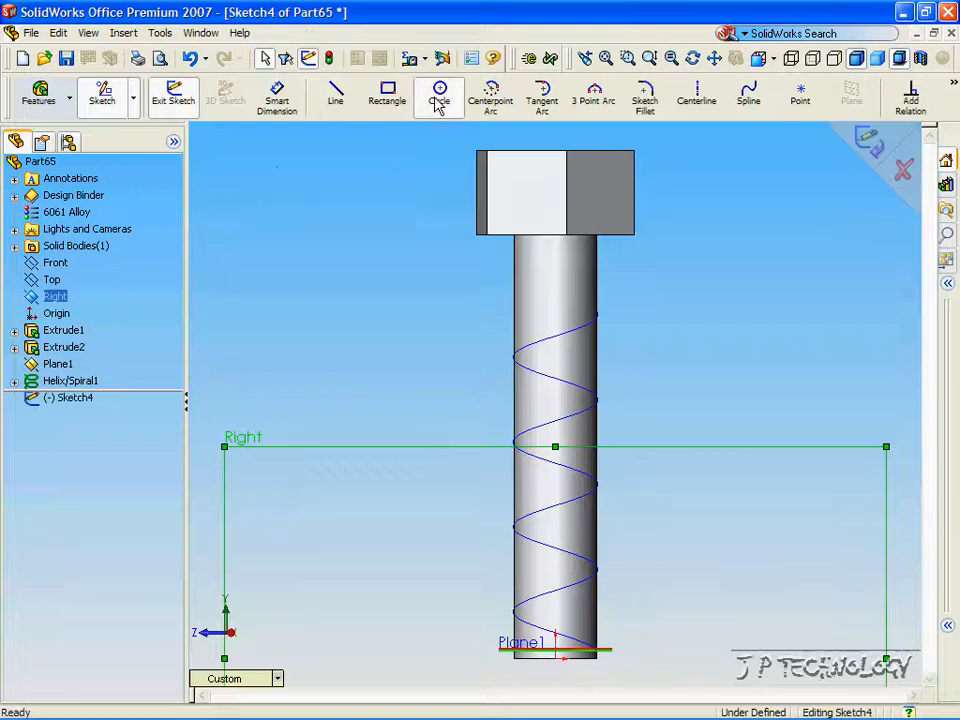
pyautogui.scroll(-5, 602, 656)
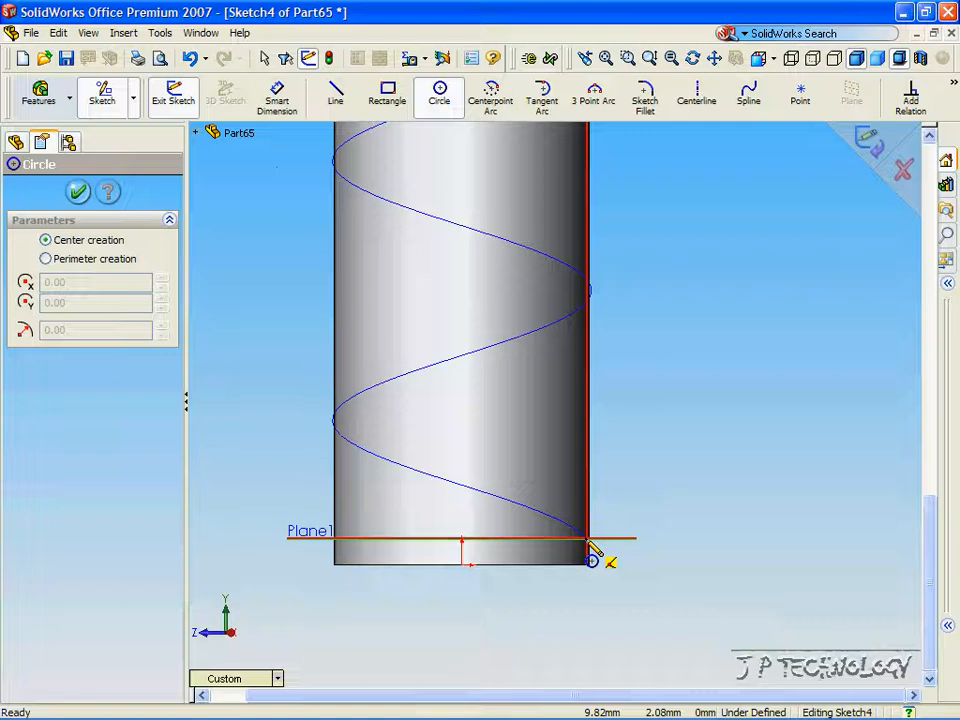
pyautogui.click(588, 539)
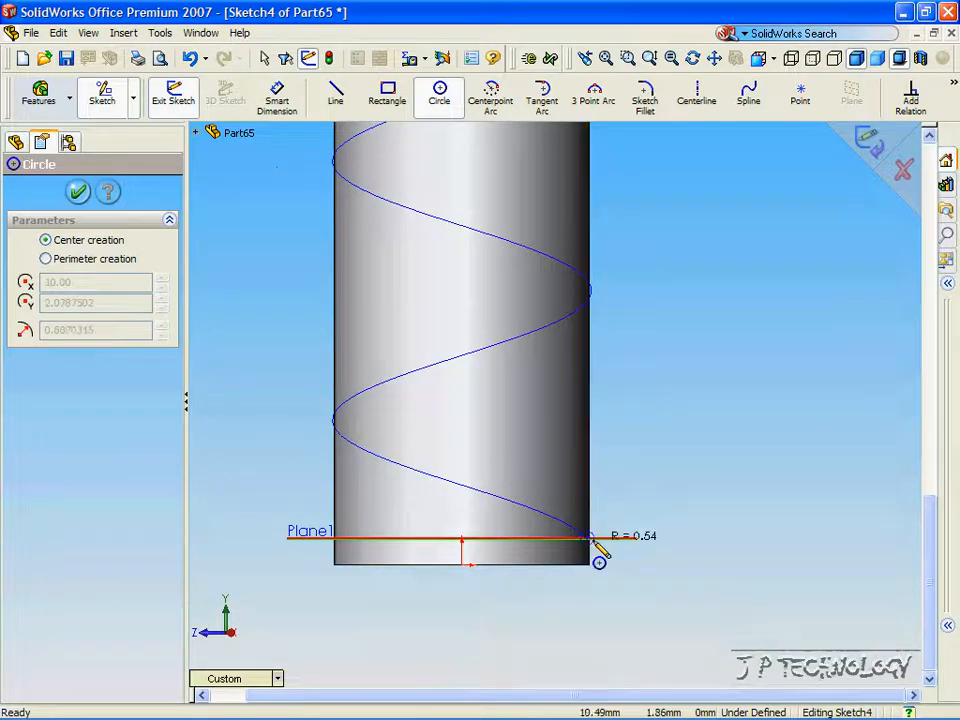
pyautogui.click(613, 549)
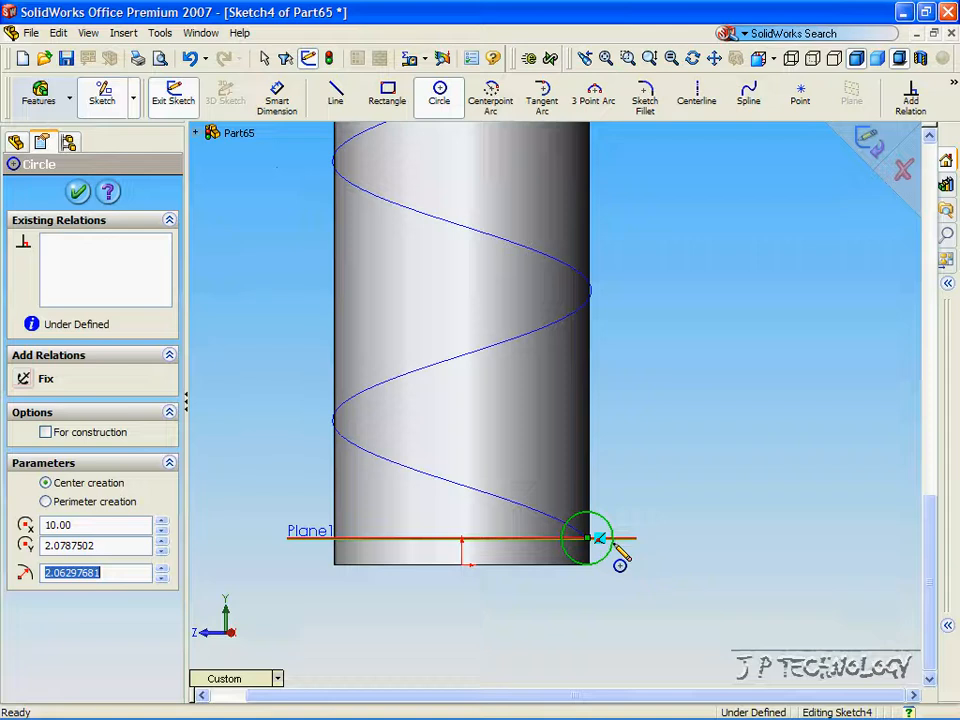
pyautogui.write('3')
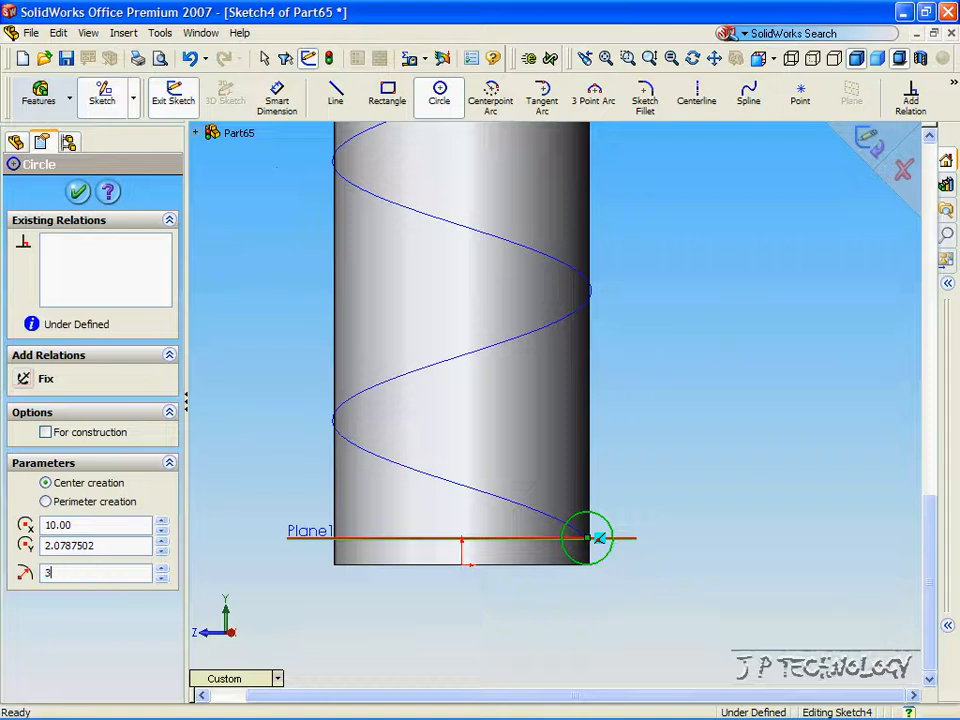
pyautogui.press('Return')
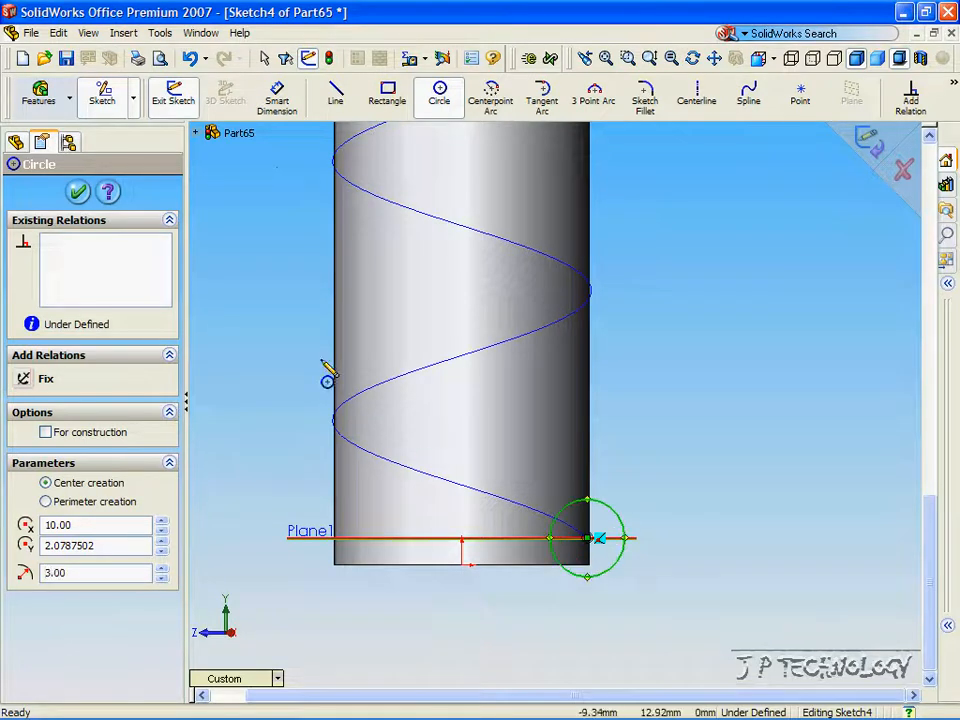
pyautogui.click(78, 191)
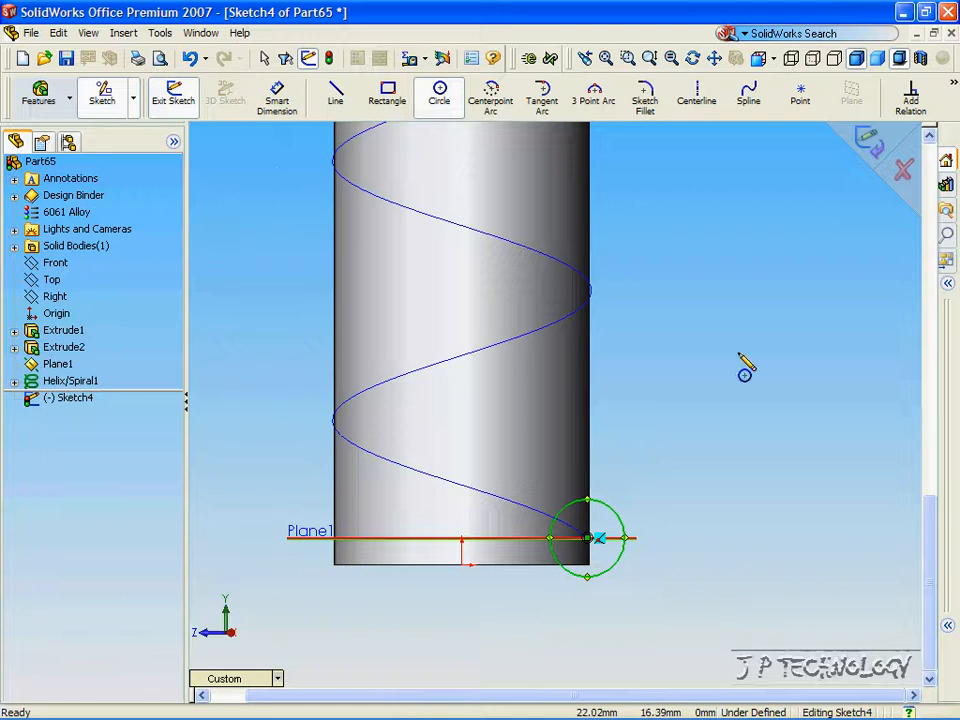
pyautogui.click(867, 155)
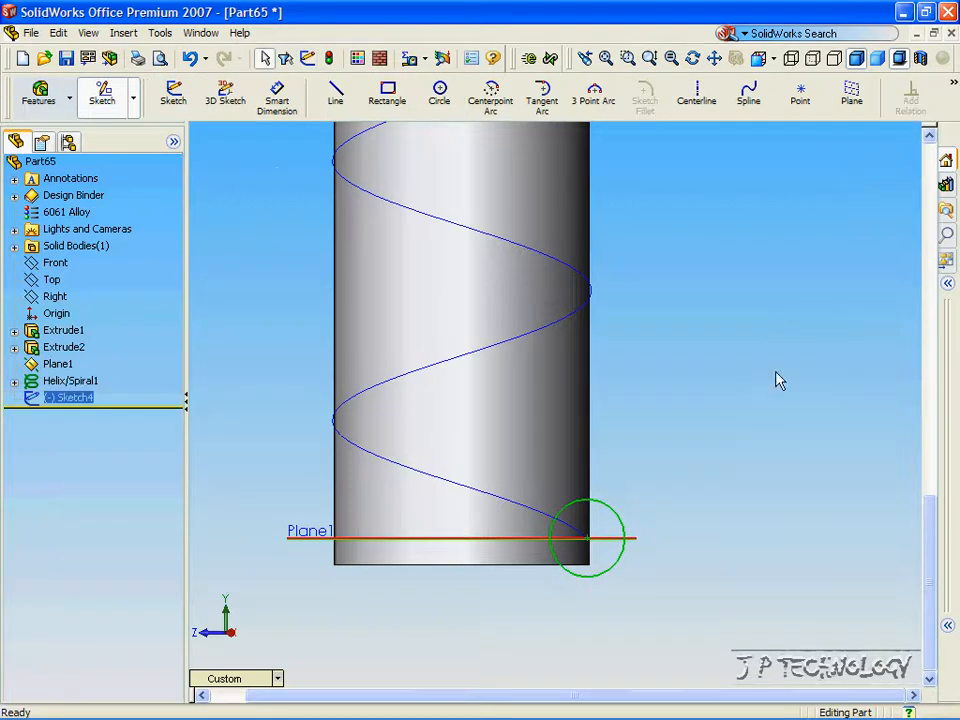
# Cut a helical groove into the shank by sweeping the 3 mm radius circle as profile along the helix path.
pyautogui.scroll(10, 763, 386)
pyautogui.click(760, 447)
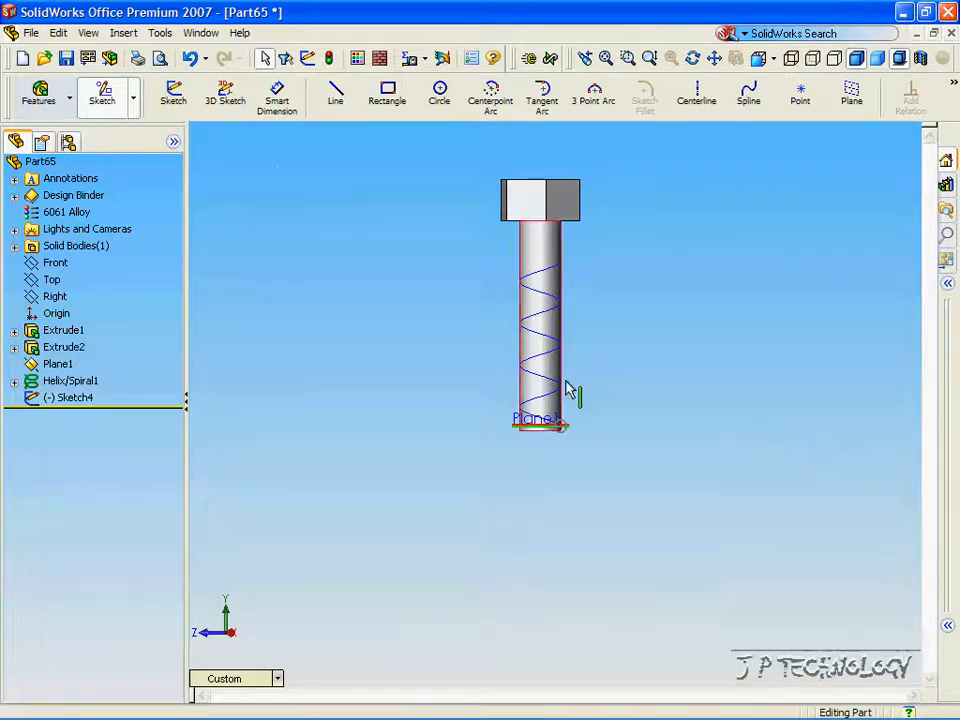
pyautogui.click(122, 33)
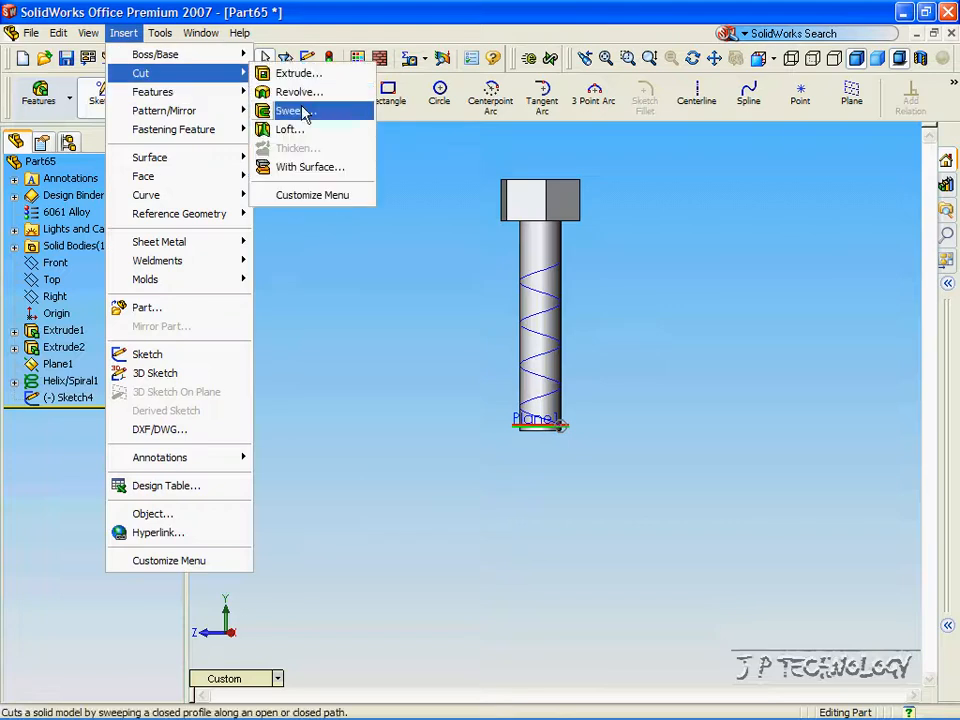
pyautogui.click(287, 109)
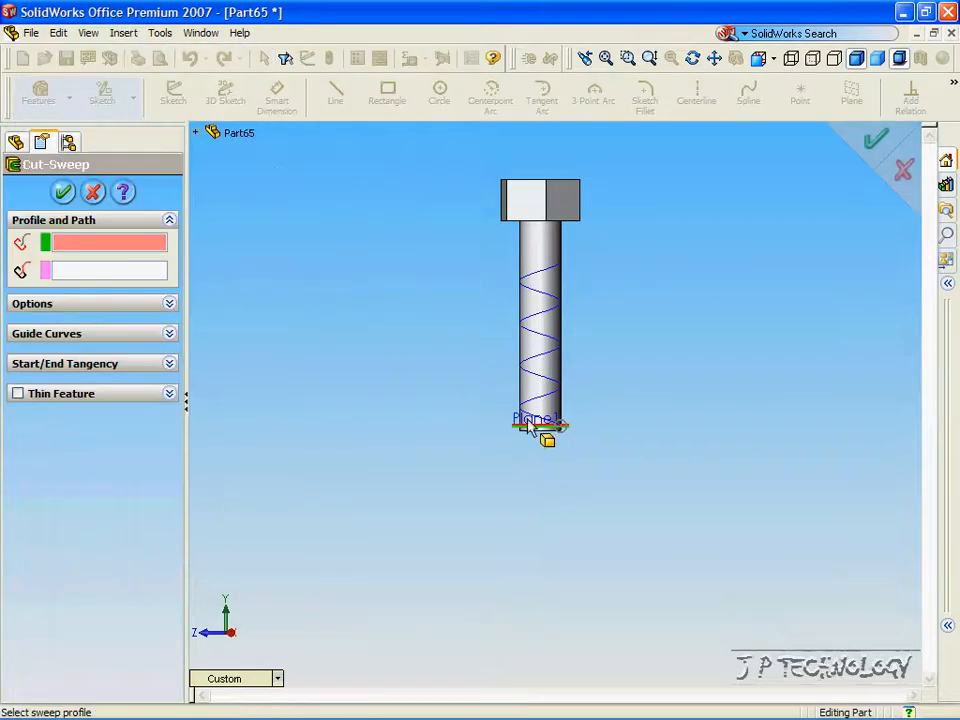
pyautogui.moveTo(503, 410); pyautogui.dragTo(568, 446, button='middle')
pyautogui.scroll(-4, 572, 441)
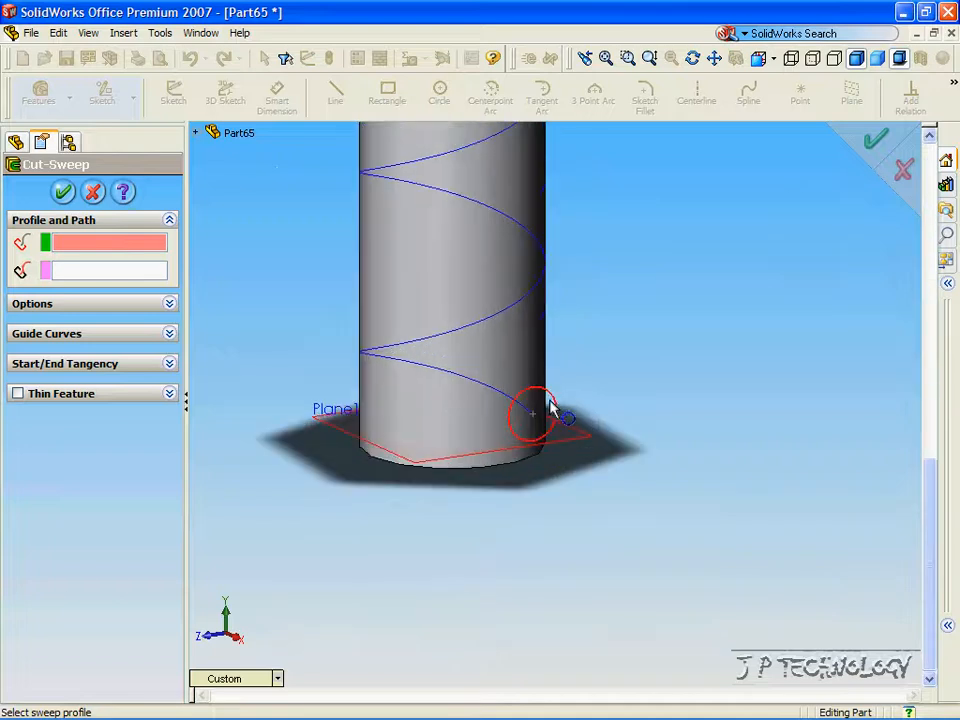
pyautogui.click(553, 406)
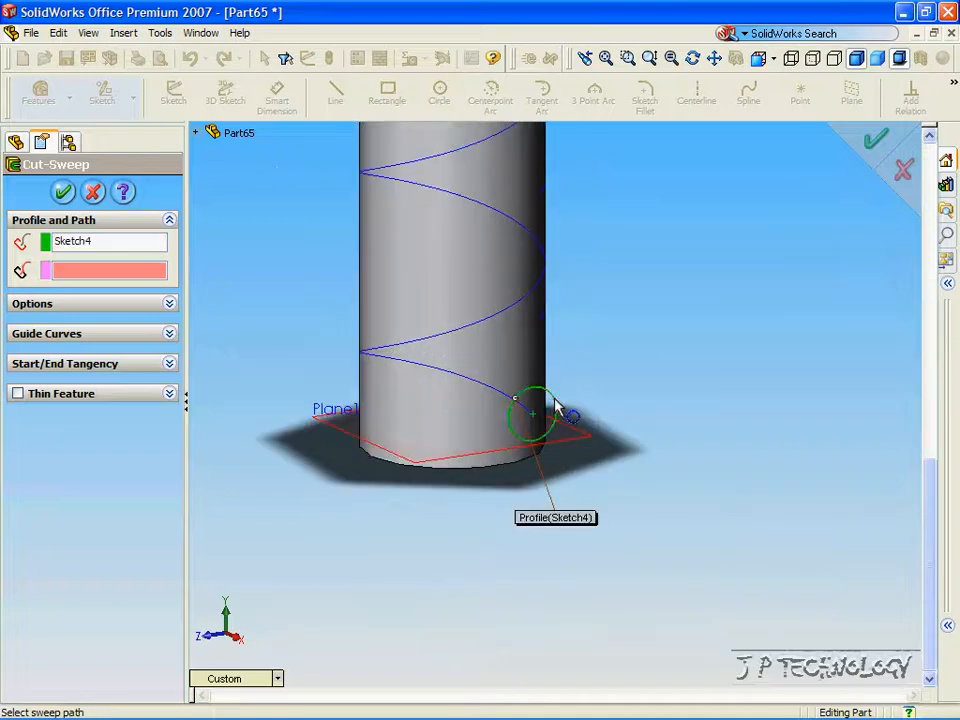
pyautogui.click(413, 354)
pyautogui.press('f')
pyautogui.scroll(3, 319, 321)
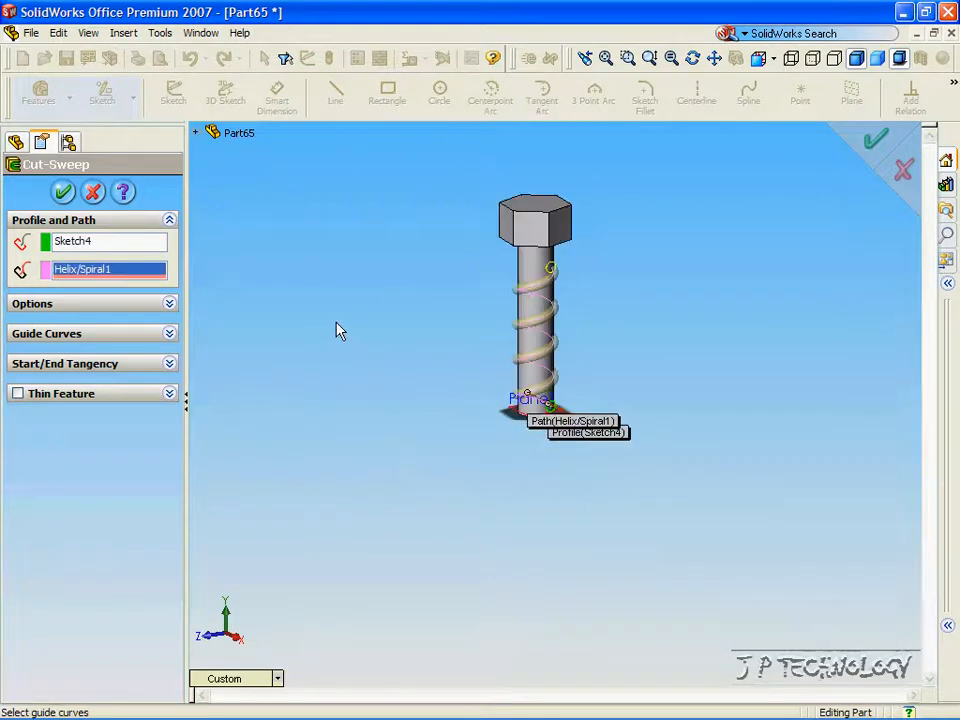
pyautogui.moveTo(351, 322); pyautogui.dragTo(350, 323, button='middle')
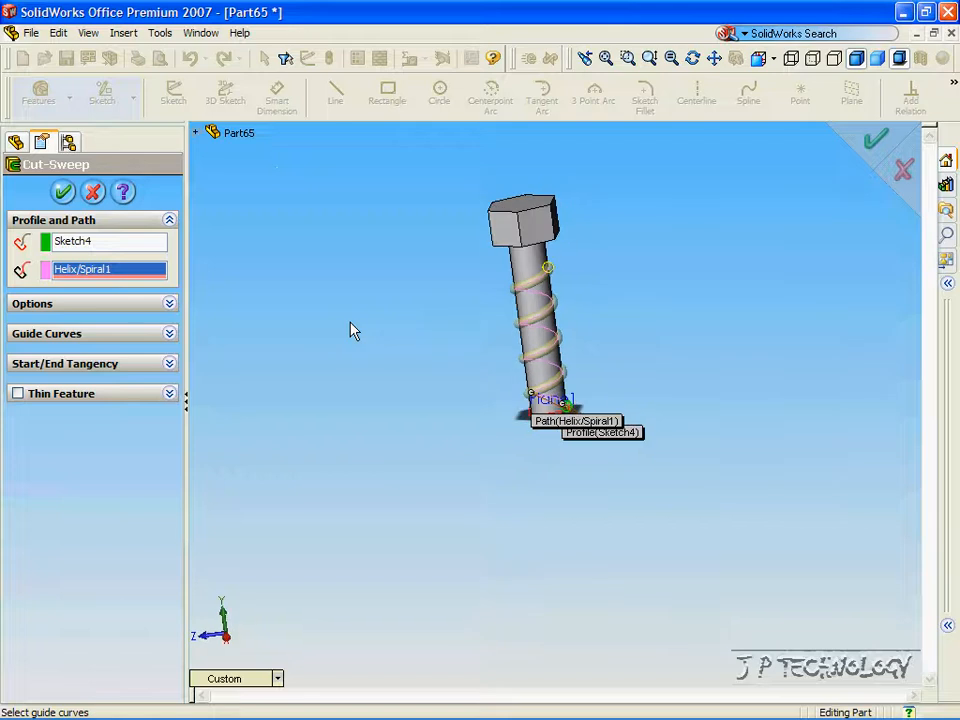
pyautogui.click(63, 191)
# Examine the swept helical groove around the bolt's shank from all sides.
pyautogui.moveTo(420, 423); pyautogui.dragTo(551, 481, button='middle')
pyautogui.press('Right')
pyautogui.press('Right')
pyautogui.press('Right')
pyautogui.press('Right')
pyautogui.press('Right')
pyautogui.press('Right')
pyautogui.press('Right')
pyautogui.press('Right')
pyautogui.press('Right')
pyautogui.press('Right')
pyautogui.press('Right')
pyautogui.press('Right')
pyautogui.press('Right')
pyautogui.press('Right')
pyautogui.press('Right')
pyautogui.press('Right')
pyautogui.press('Right')
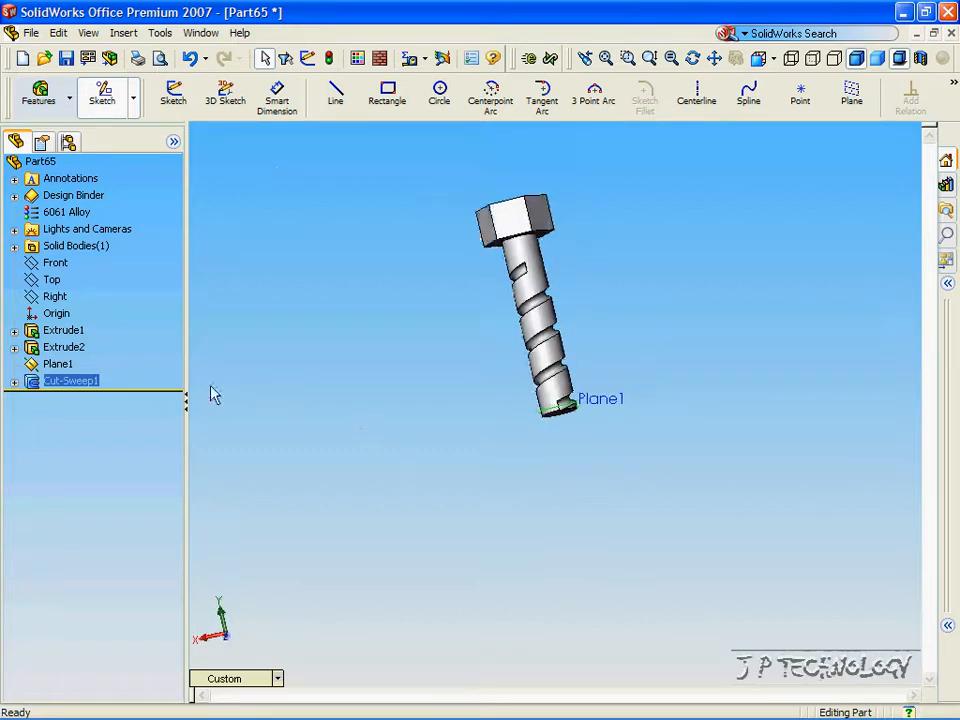
pyautogui.press('Right')
pyautogui.press('Right')
# Edit the helix of the cut sweep to a 10 mm pitch and 8 revolutions, and rebuild the groove.
pyautogui.click(14, 381)
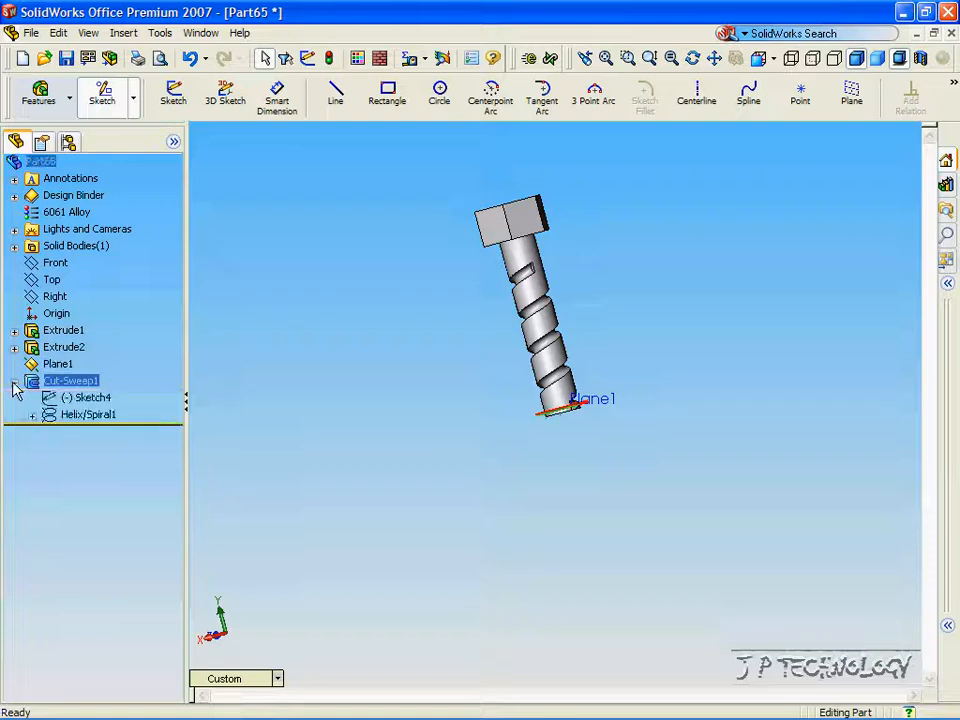
pyautogui.rightClick(64, 422)
pyautogui.click(112, 446)
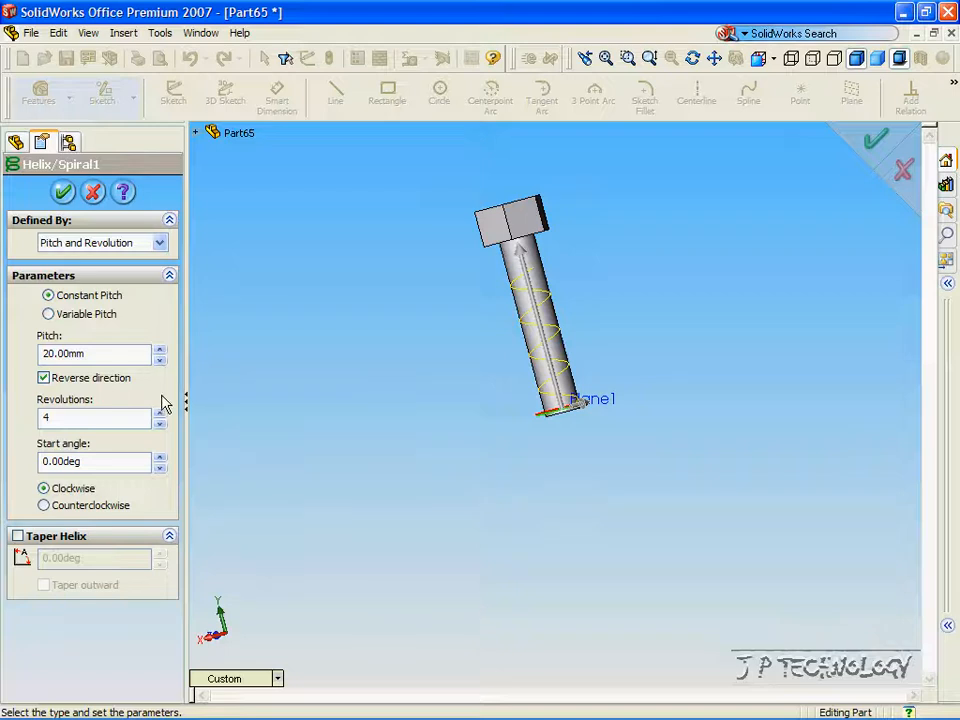
pyautogui.moveTo(101, 348); pyautogui.dragTo(3, 356)
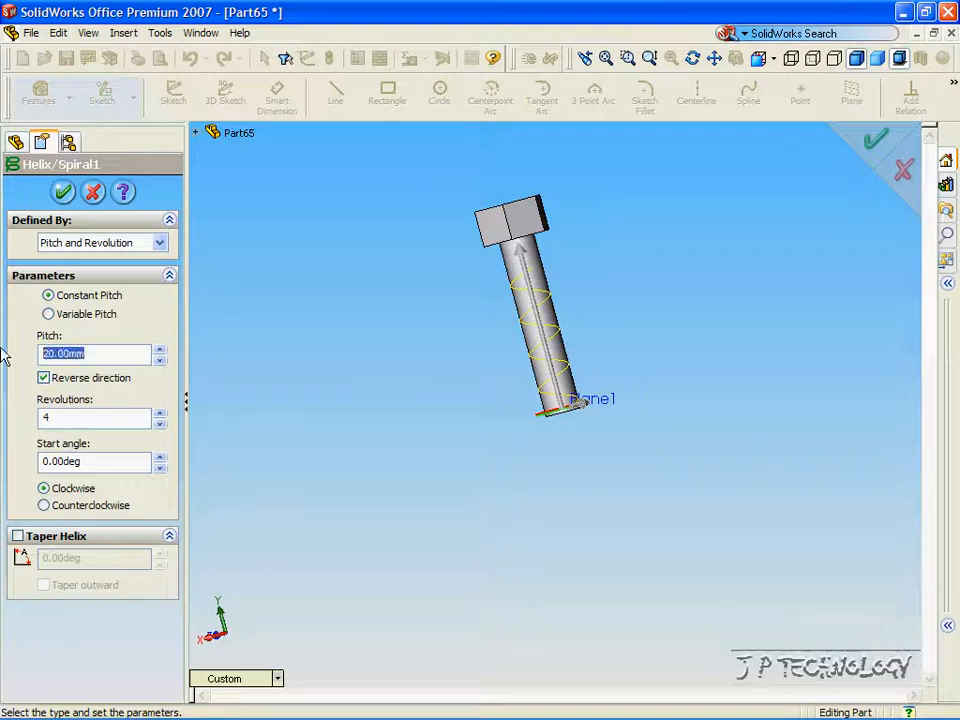
pyautogui.write('10')
pyautogui.click(73, 416)
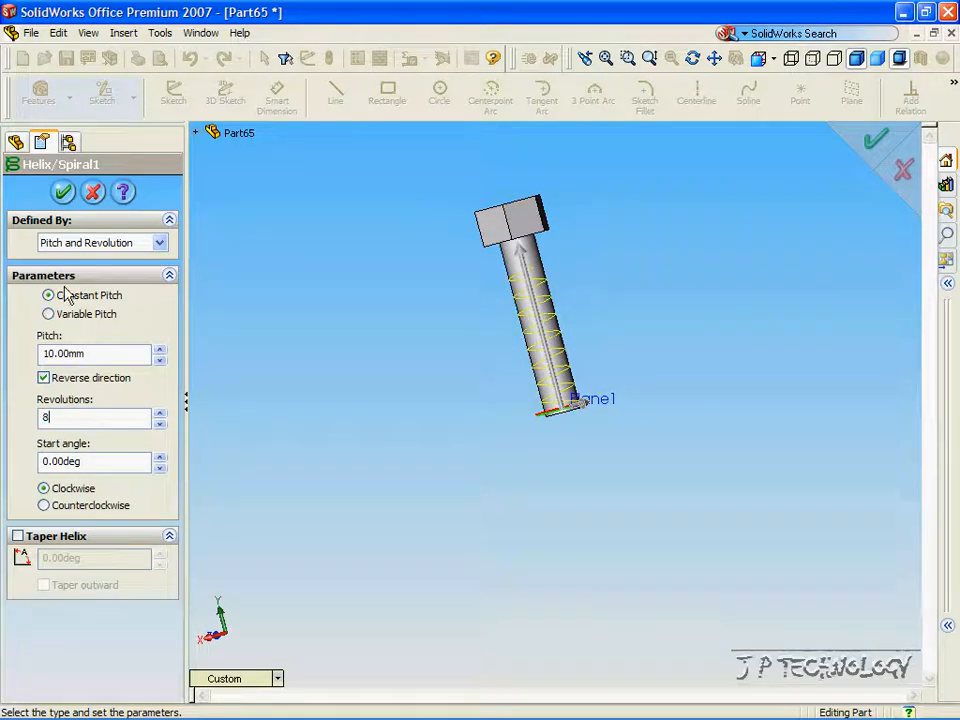
pyautogui.click(60, 193)
# Examine the rebuilt helical groove with the tighter pitch around the bolt's shank from all sides.
pyautogui.press('Right')
pyautogui.press('Right')
pyautogui.press('Right')
pyautogui.press('Right')
pyautogui.press('Right')
pyautogui.press('Right')
pyautogui.press('Right')
pyautogui.press('Right')
pyautogui.press('Right')
pyautogui.press('Right')
pyautogui.press('Right')
pyautogui.press('Right')
pyautogui.press('Right')
pyautogui.press('Right')
pyautogui.press('Right')
pyautogui.press('Right')
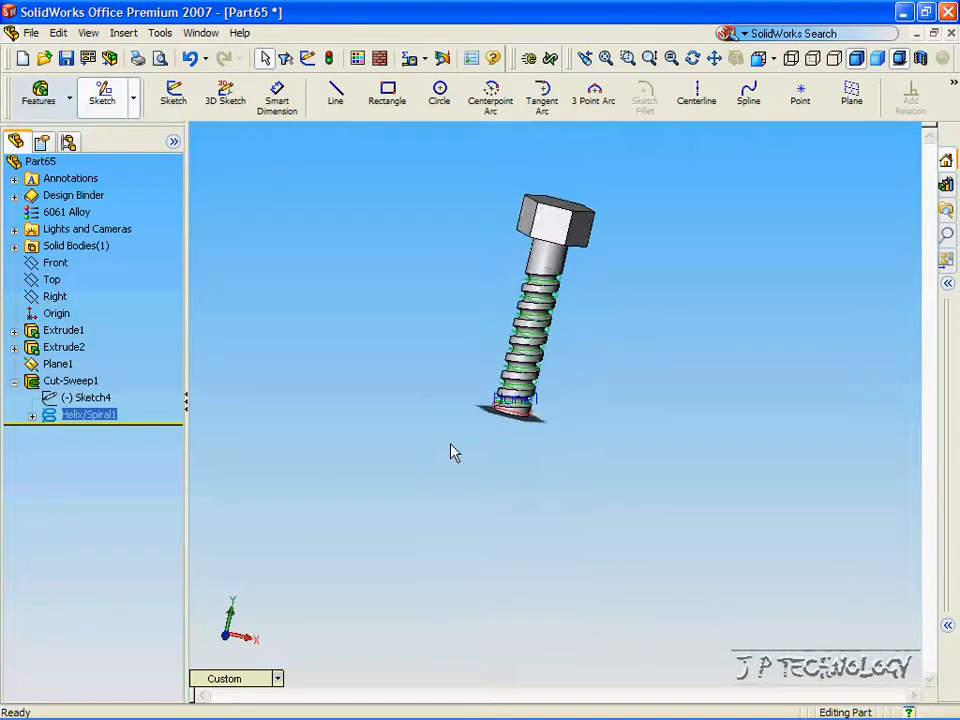
pyautogui.press('Right')
# Edit the cut sweep's profile sketch, dimension the circle's diameter as 8.5 mm, and close the sketch to rebuild the groove.
pyautogui.keyDown('ctrl'); pyautogui.click(80, 397); pyautogui.keyUp('ctrl')
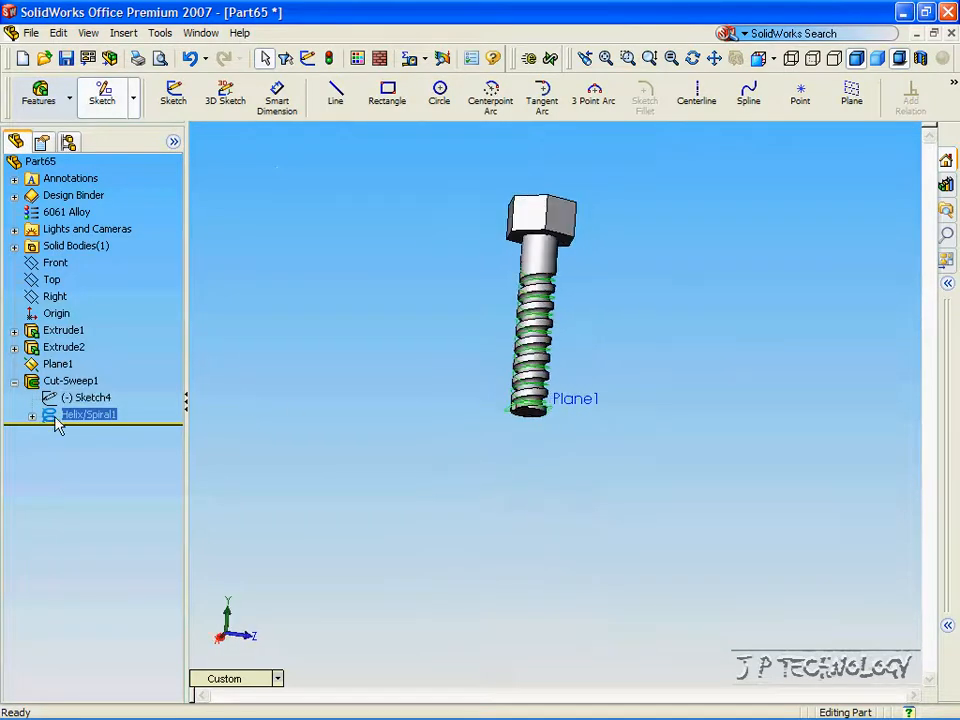
pyautogui.rightClick(70, 403)
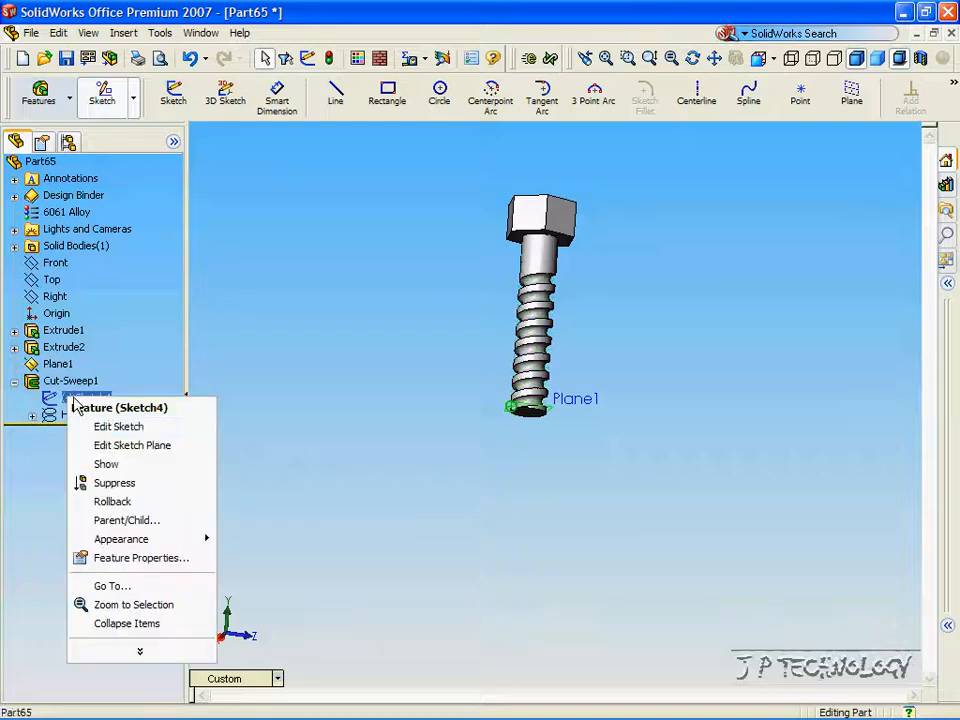
pyautogui.click(100, 426)
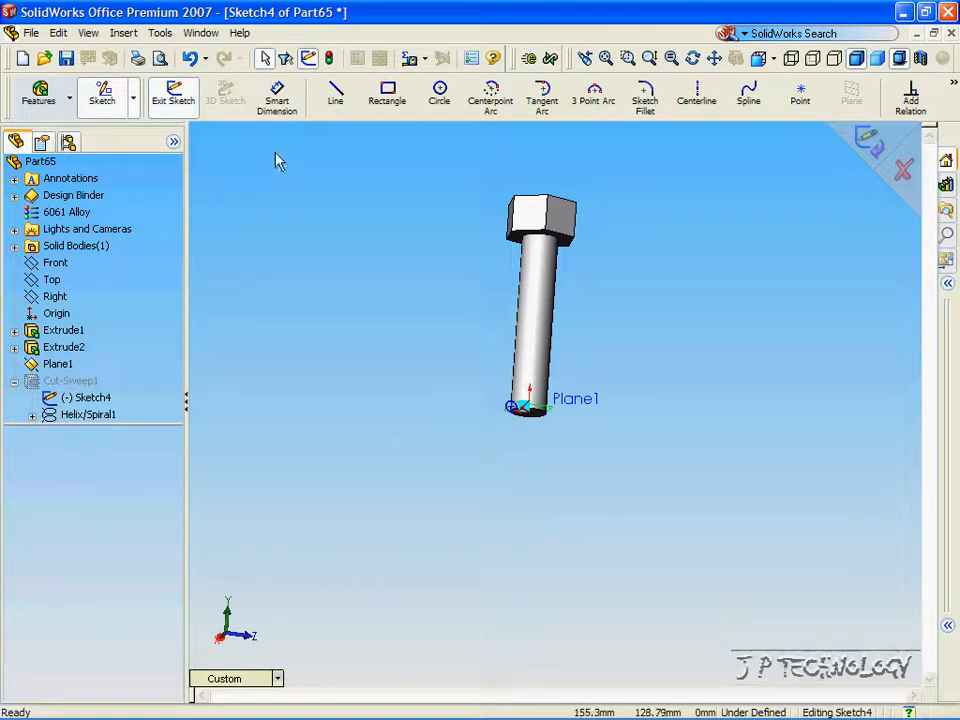
pyautogui.click(282, 102)
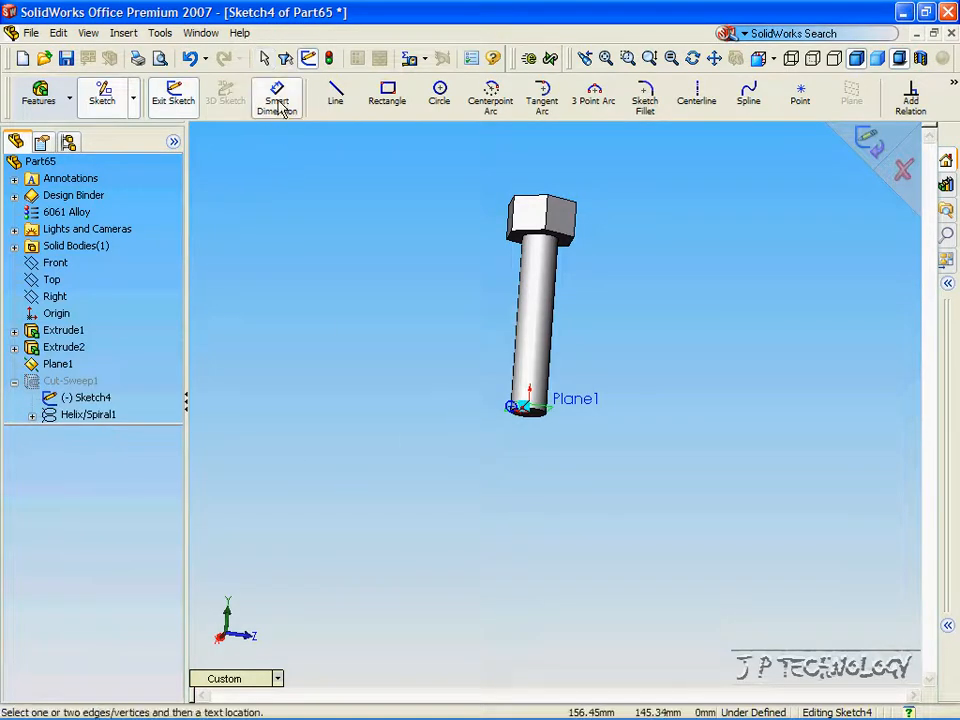
pyautogui.click(508, 410)
pyautogui.click(419, 402)
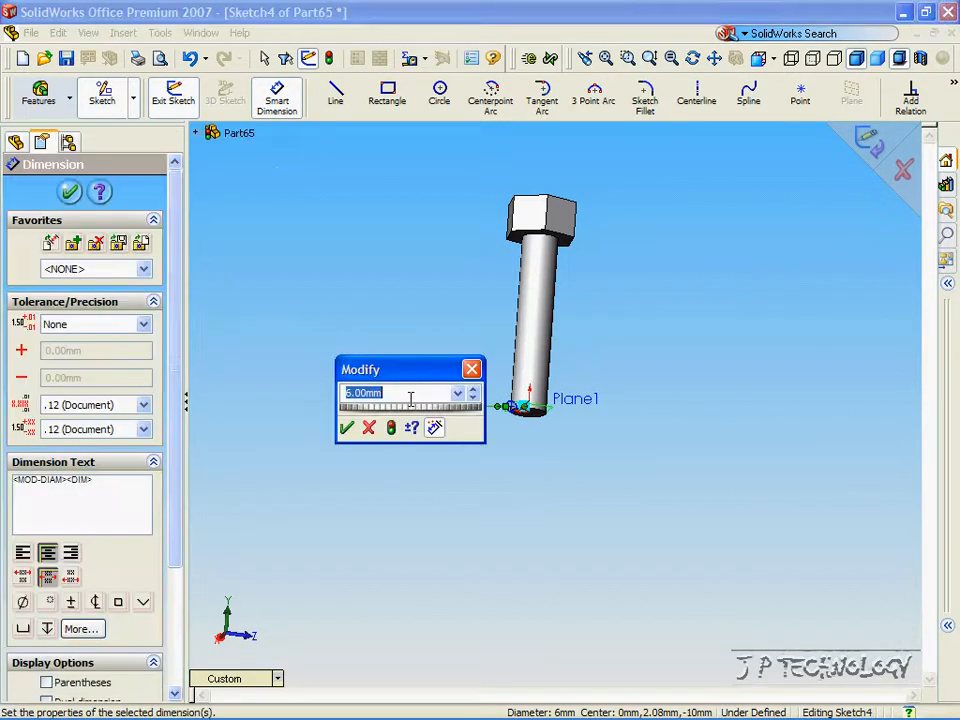
pyautogui.write('8')
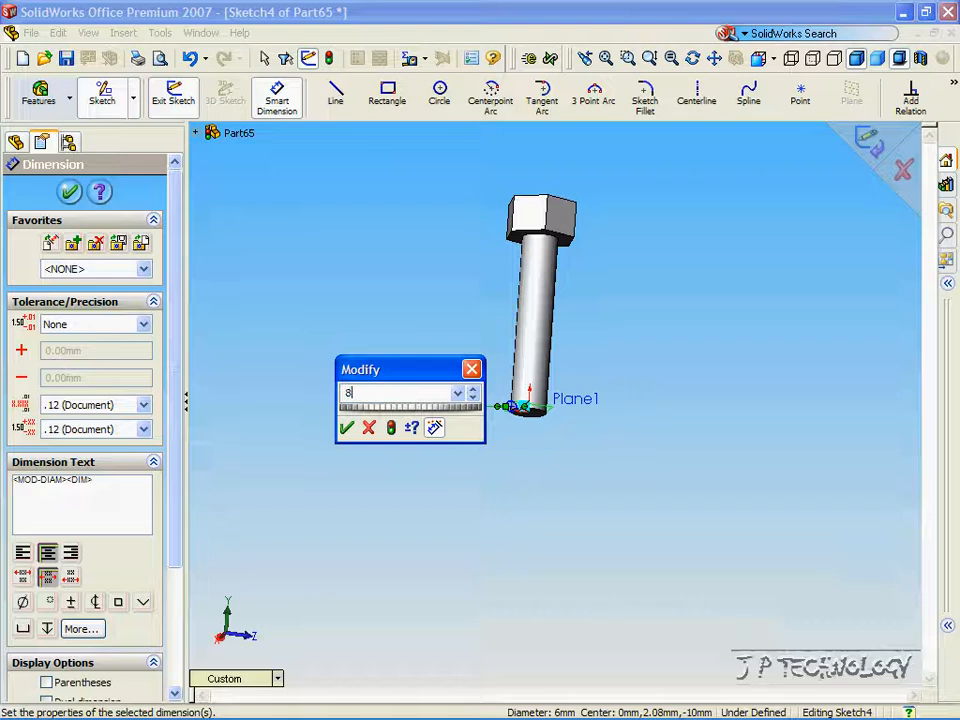
pyautogui.write('.50')
pyautogui.press('Return')
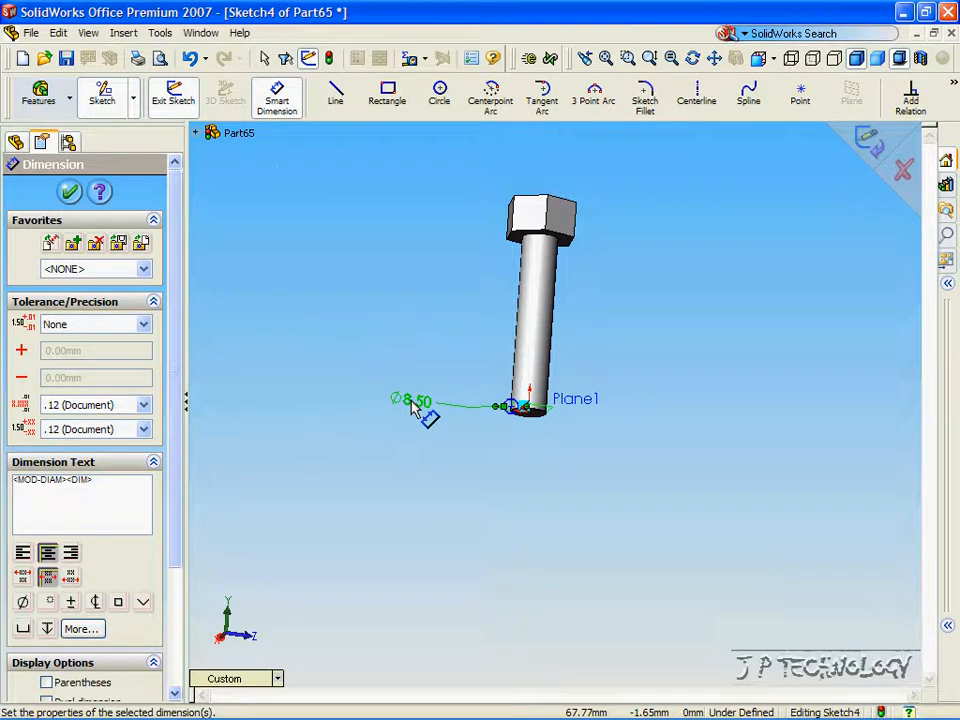
pyautogui.click(868, 143)
# Examine the bolt's thread cut with the larger circular profile from all sides.
pyautogui.moveTo(632, 501); pyautogui.dragTo(578, 474, button='middle')
pyautogui.press('Right')
pyautogui.press('Right')
pyautogui.press('Right')
pyautogui.press('Right')
pyautogui.press('Right')
pyautogui.press('Right')
pyautogui.press('Right')
pyautogui.press('Right')
pyautogui.press('Right')
pyautogui.press('Right')
pyautogui.press('Right')
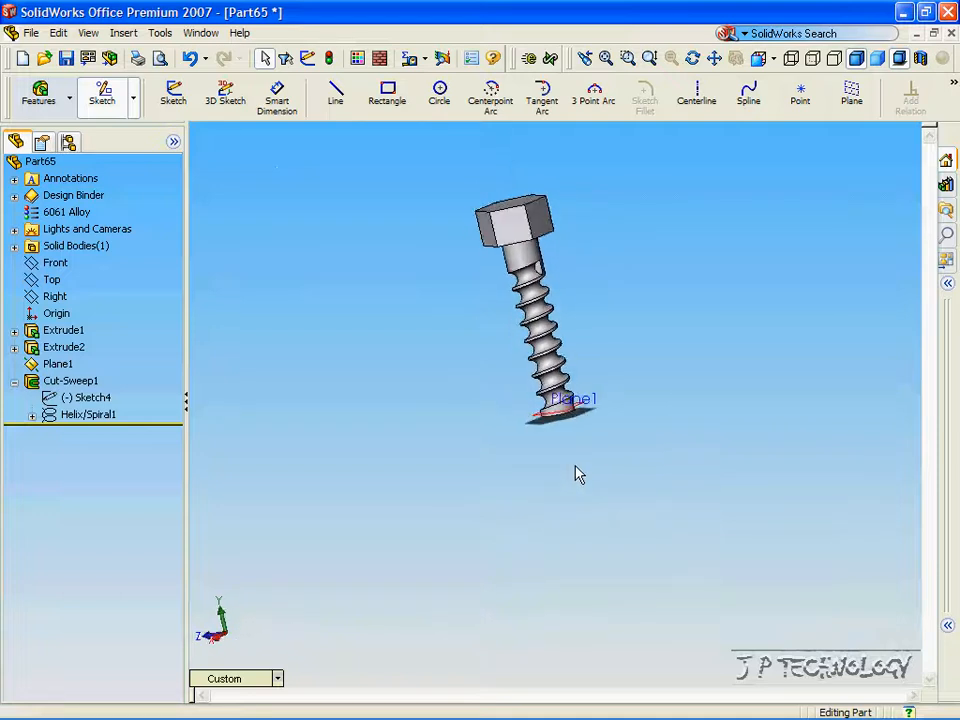
pyautogui.press('Right')
pyautogui.press('Right')
pyautogui.press('Right')
pyautogui.press('Right')
pyautogui.press('Right')
pyautogui.press('Right')
pyautogui.press('Right')
pyautogui.press('Right')
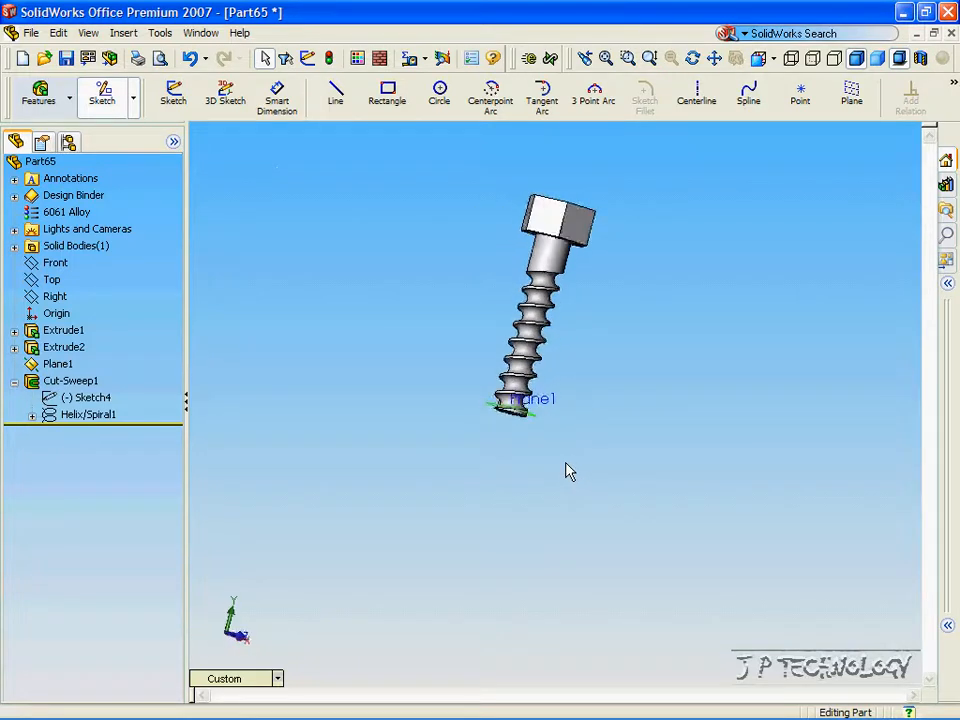
pyautogui.press('Right')
pyautogui.press('Right')
pyautogui.press('Right')
pyautogui.press('Right')
pyautogui.press('Right')
pyautogui.press('Right')
pyautogui.press('Right')
pyautogui.press('Right')
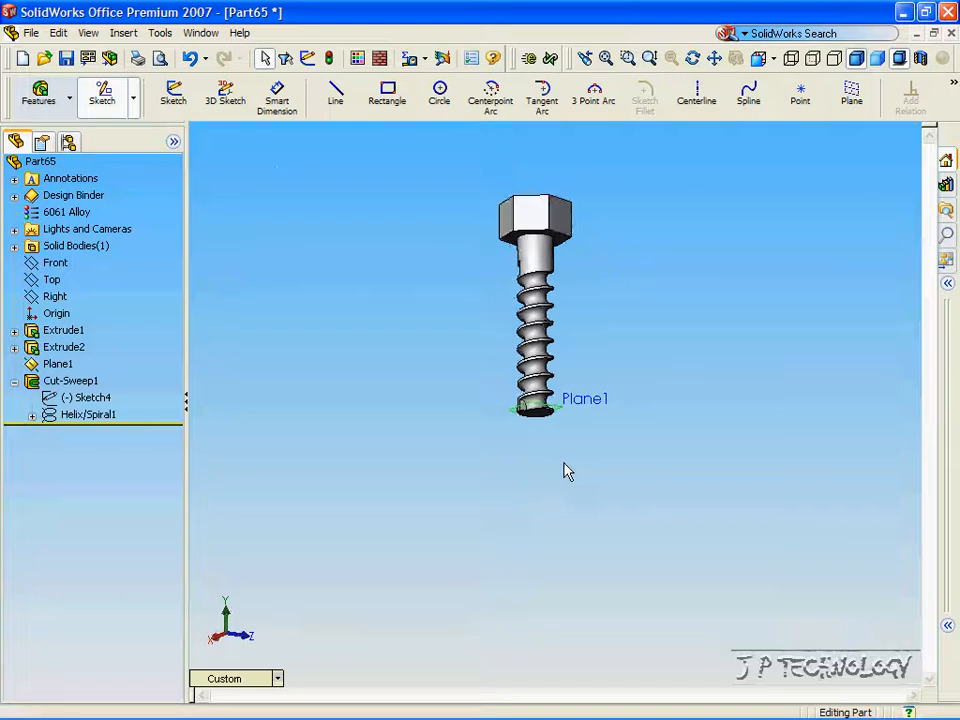